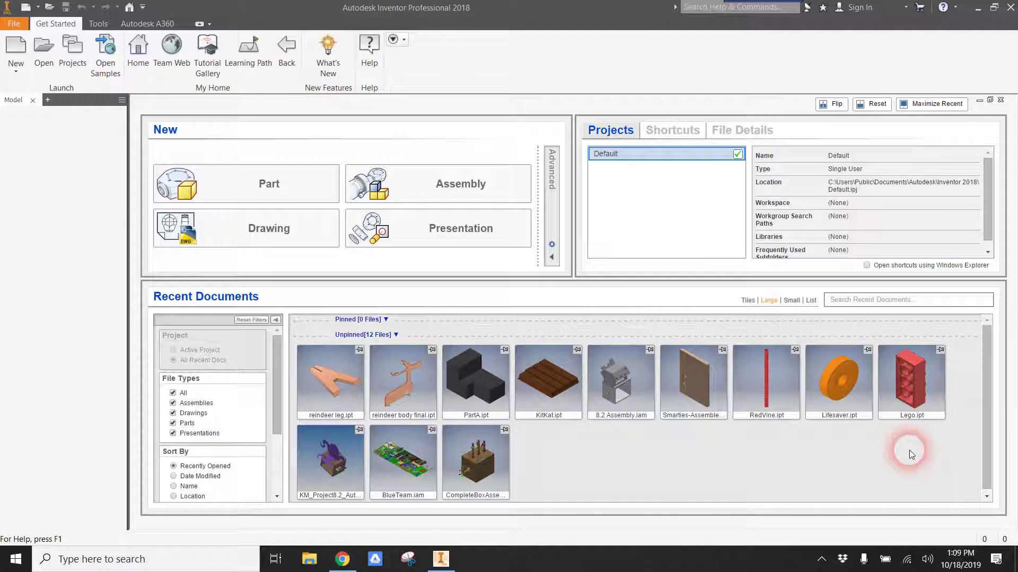
Step: Create a new empty part document, Part2, from the Part template
click(16, 51)
click(682, 451)
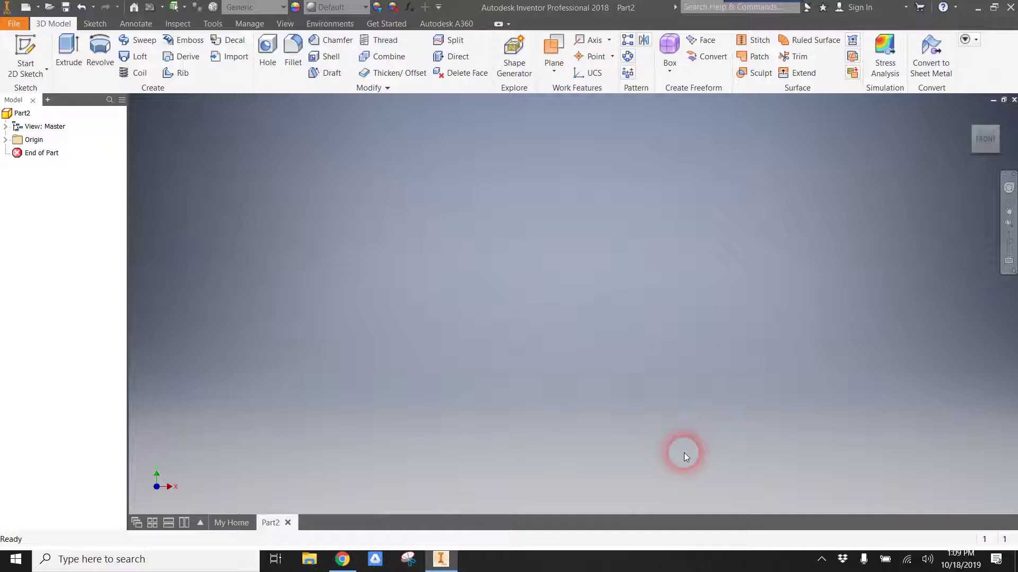
Step: On the XY plane, draw a tall rectangle from the origin and a long rectangle across its top
click(25, 53)
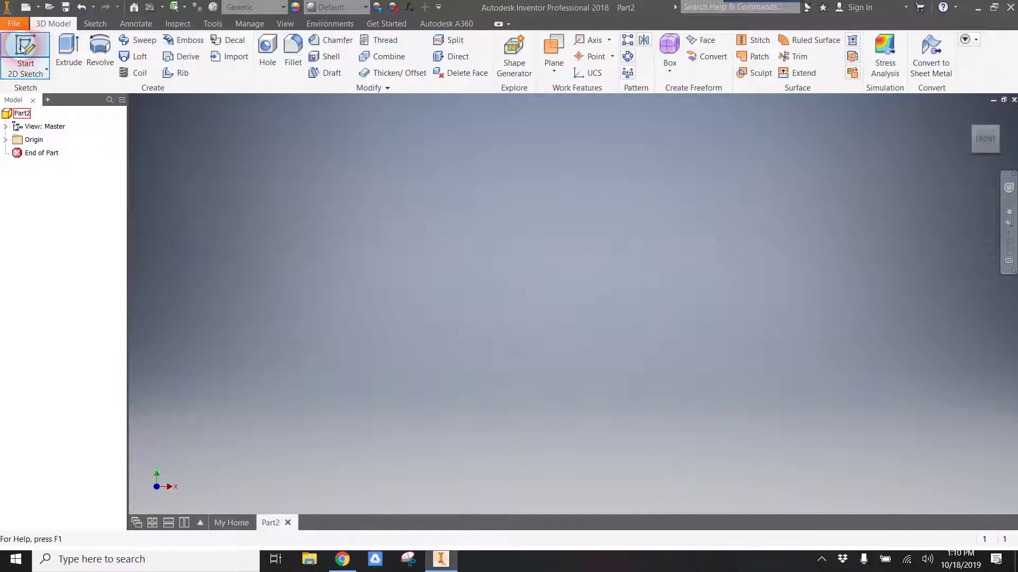
click(472, 318)
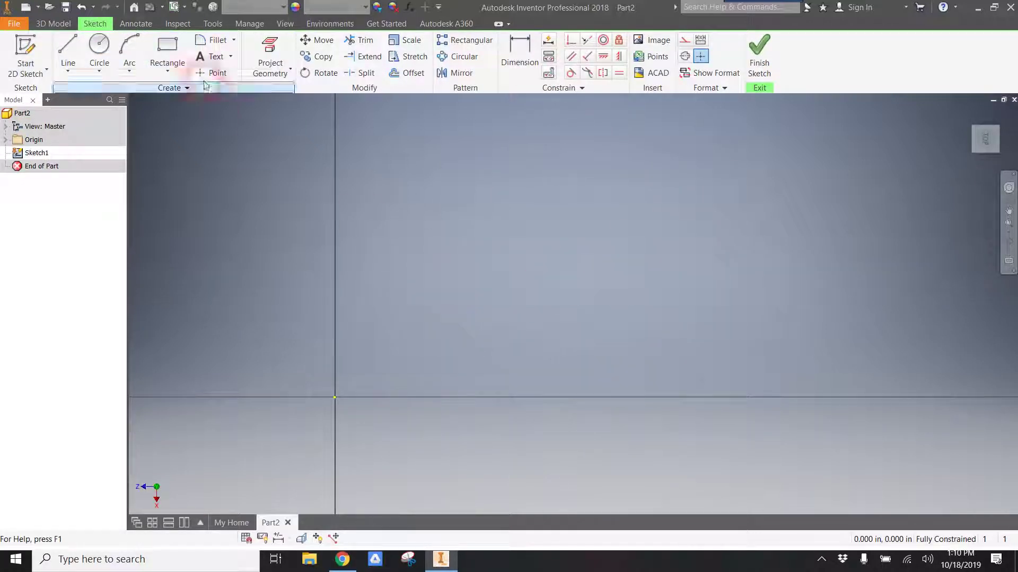
click(167, 51)
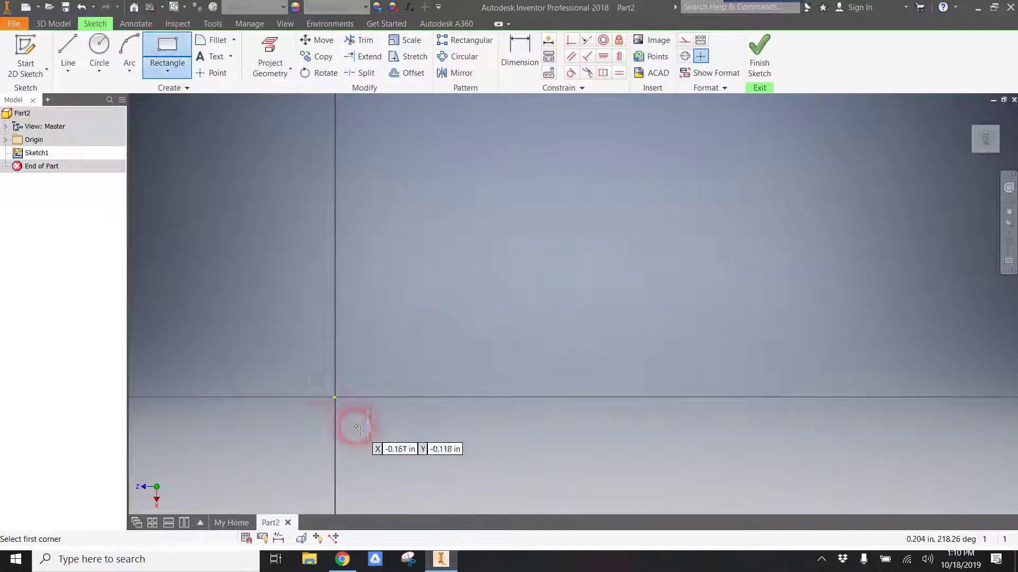
click(334, 397)
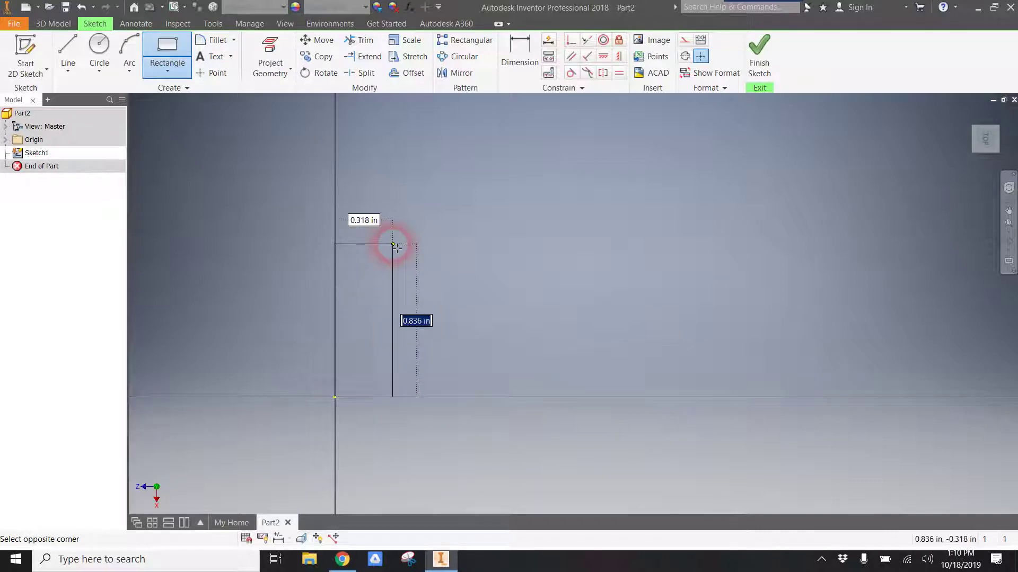
click(396, 247)
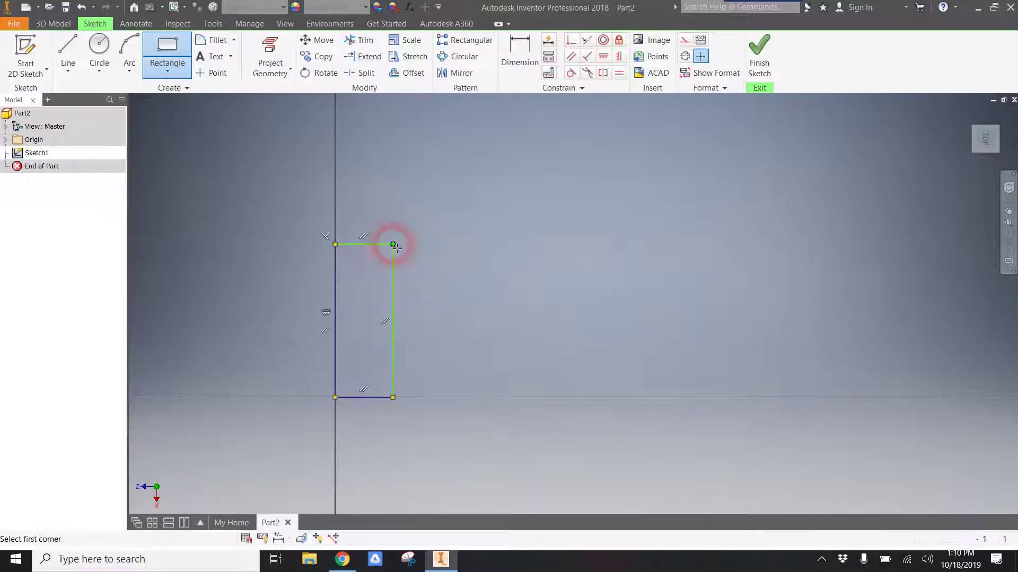
click(335, 245)
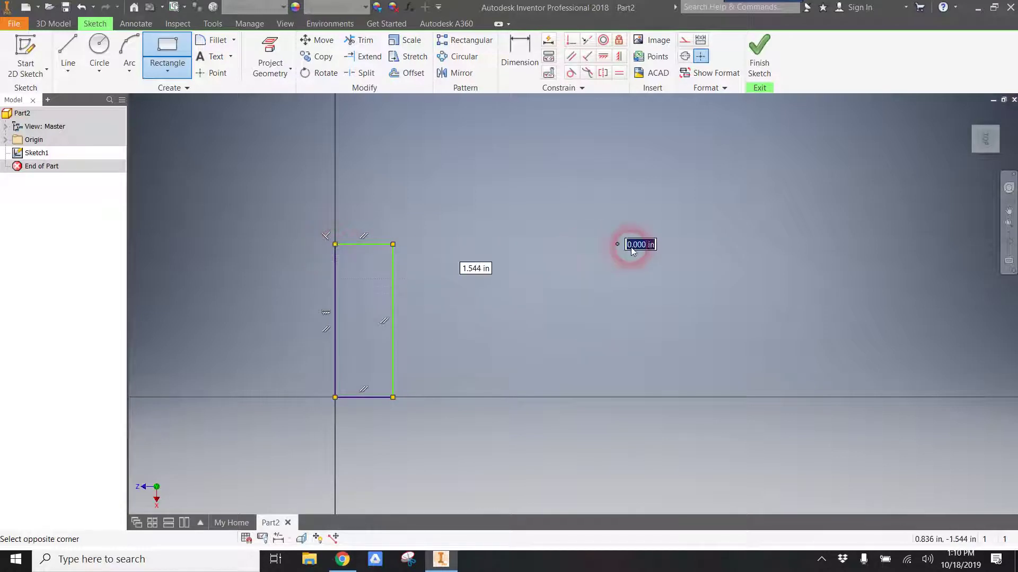
click(633, 294)
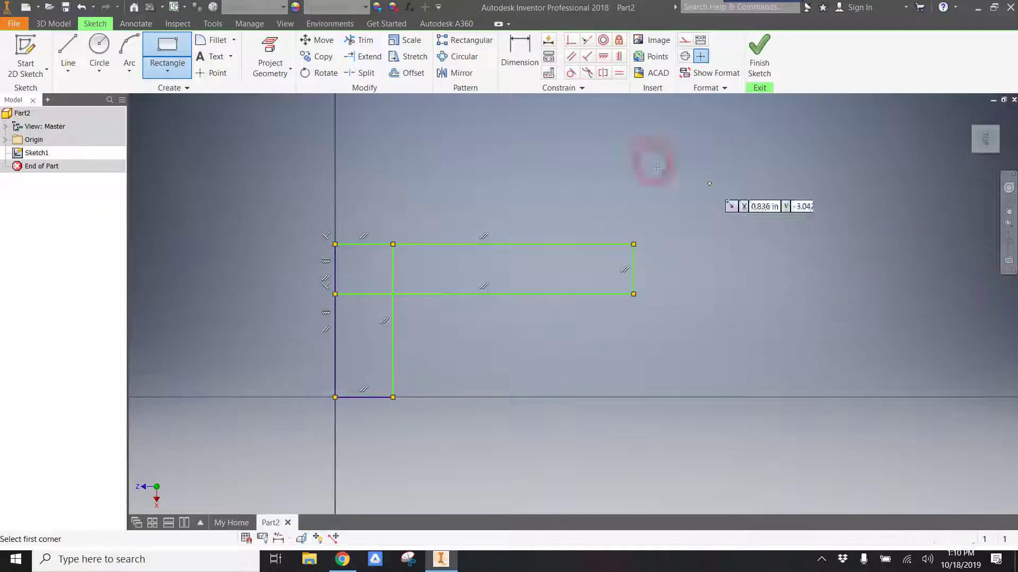
Step: Dimension the tall rectangle's width to 2 in and the overall height to 7 in
click(519, 53)
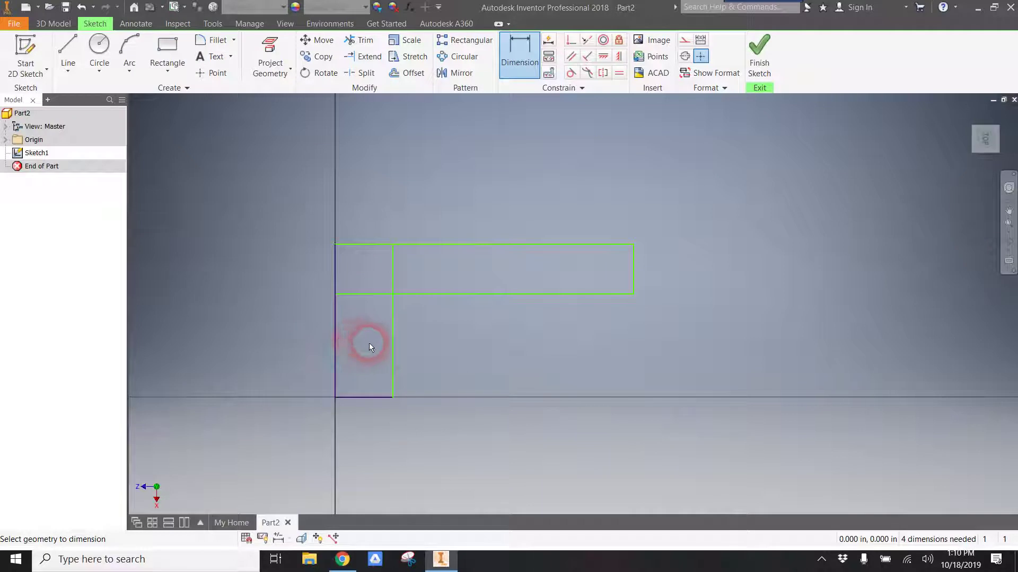
click(335, 347)
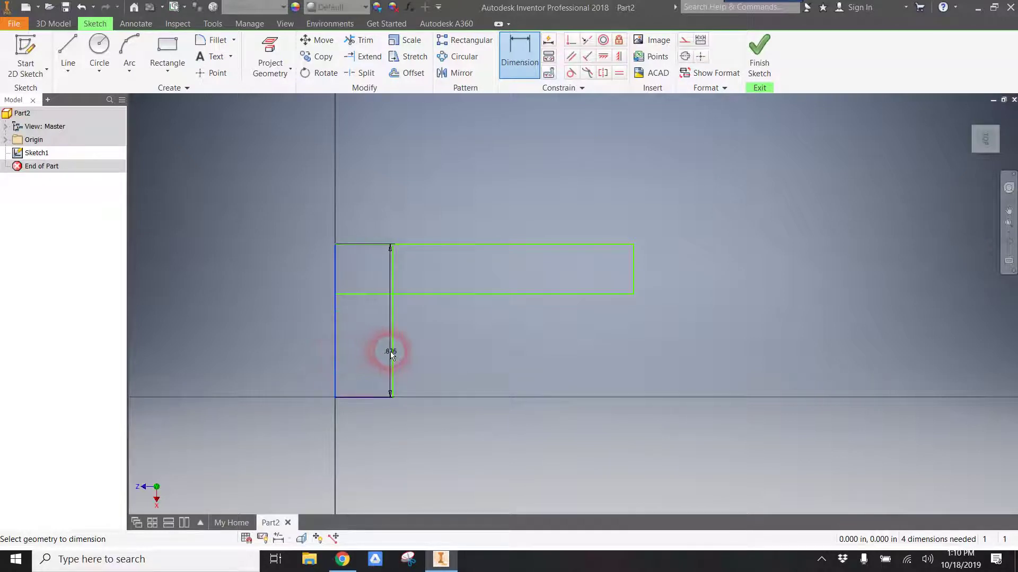
click(393, 354)
click(361, 361)
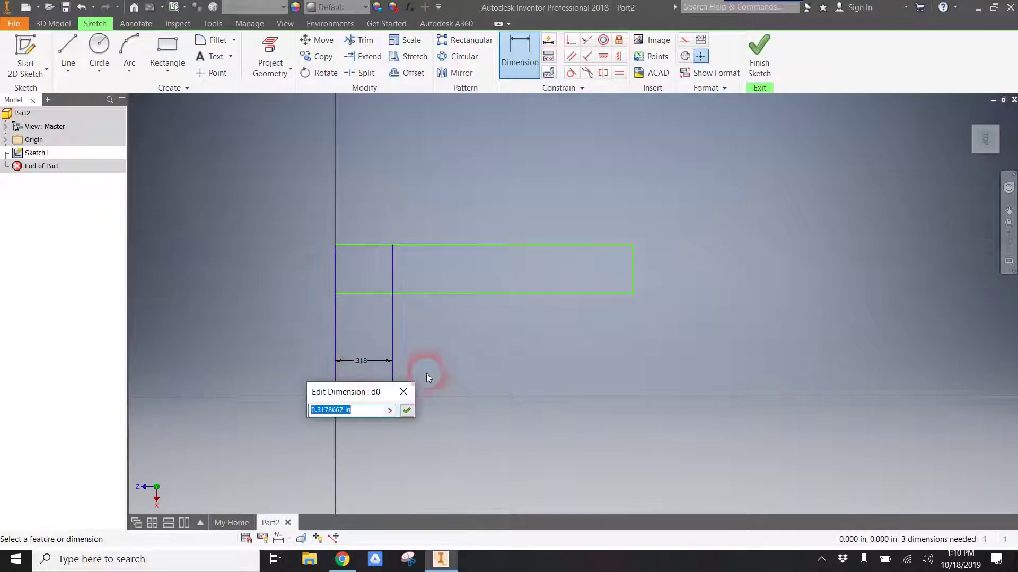
text(2)
key(Return)
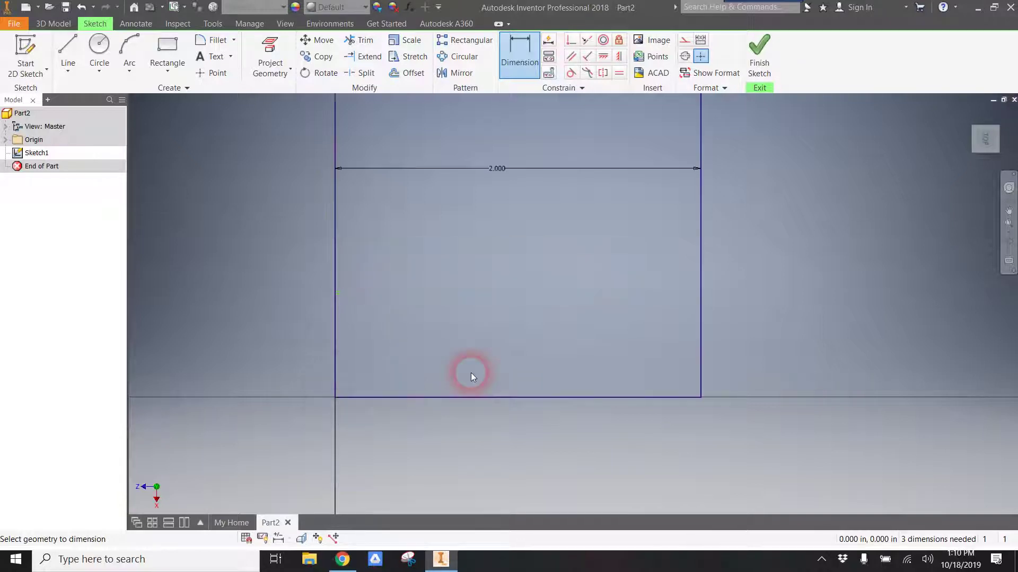
scroll(552, 331, down, 5)
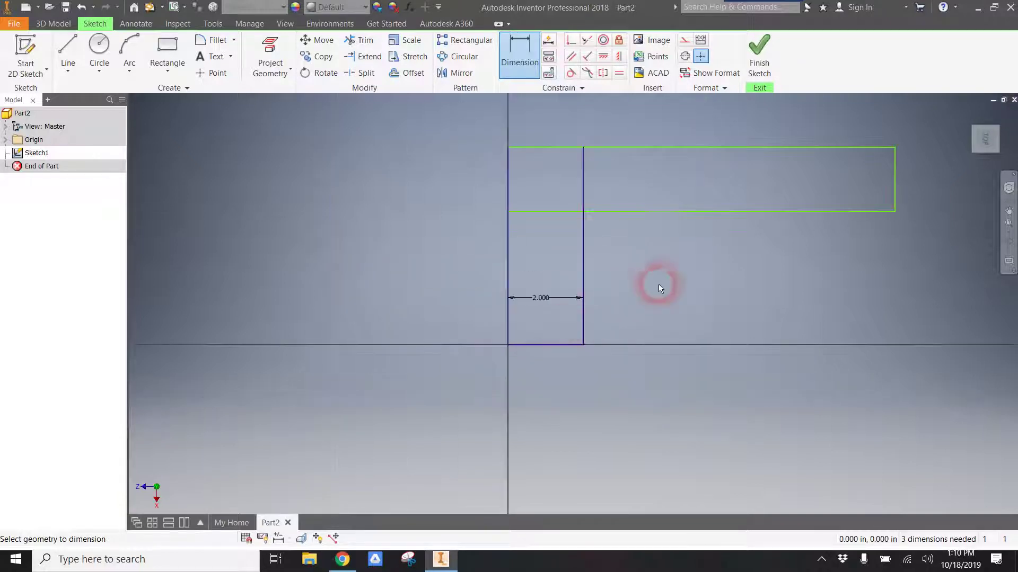
click(561, 148)
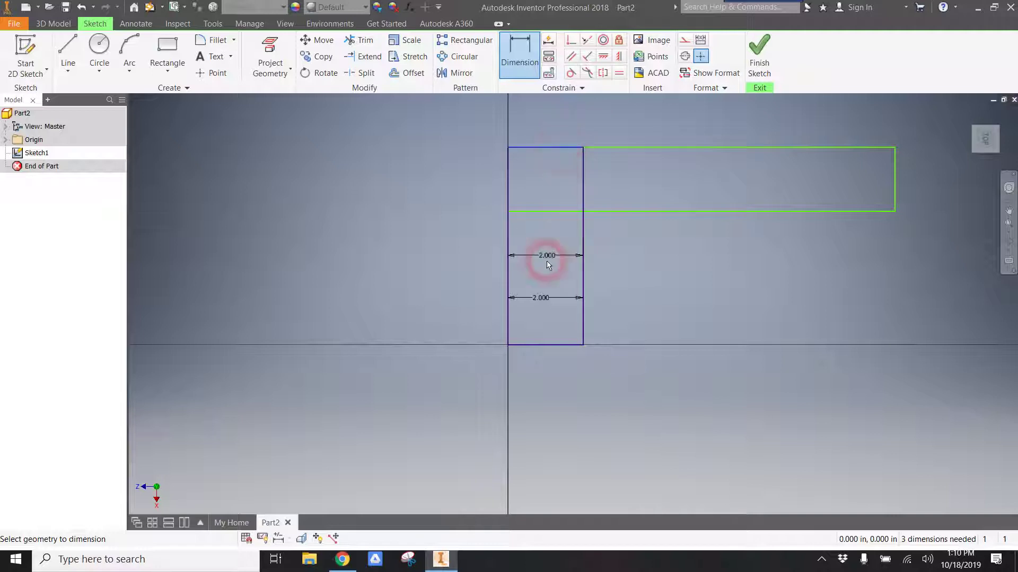
click(534, 345)
click(472, 261)
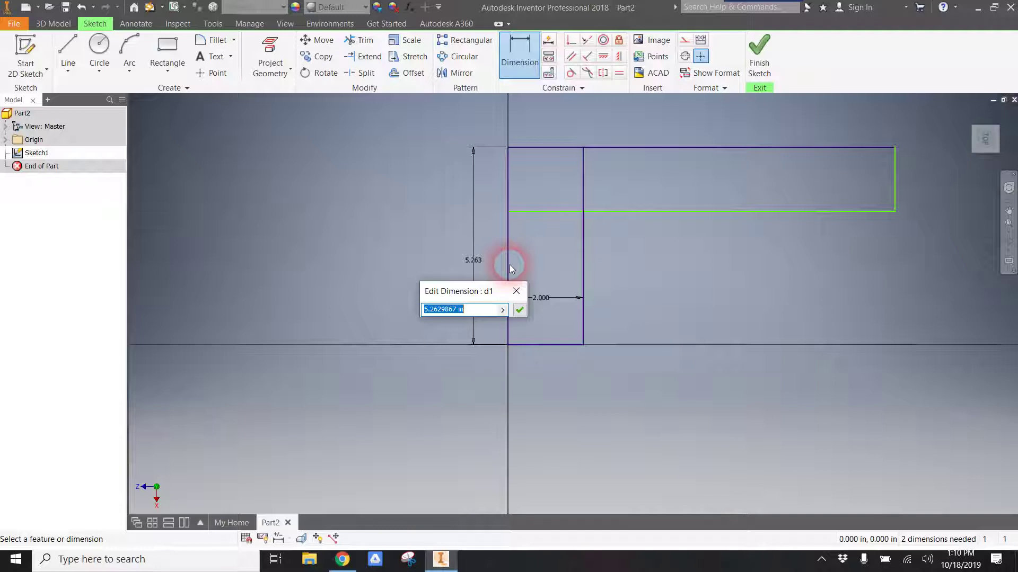
text(7)
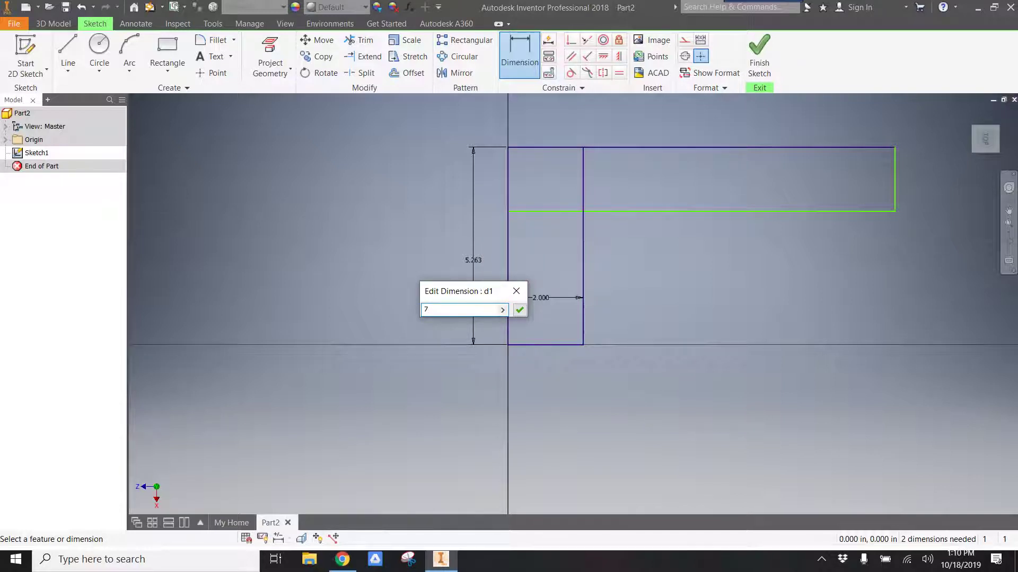
key(Return)
Step: Dimension the horizontal arm's thickness to 2 in and the overall length to 9 in
scroll(748, 222, up, 3)
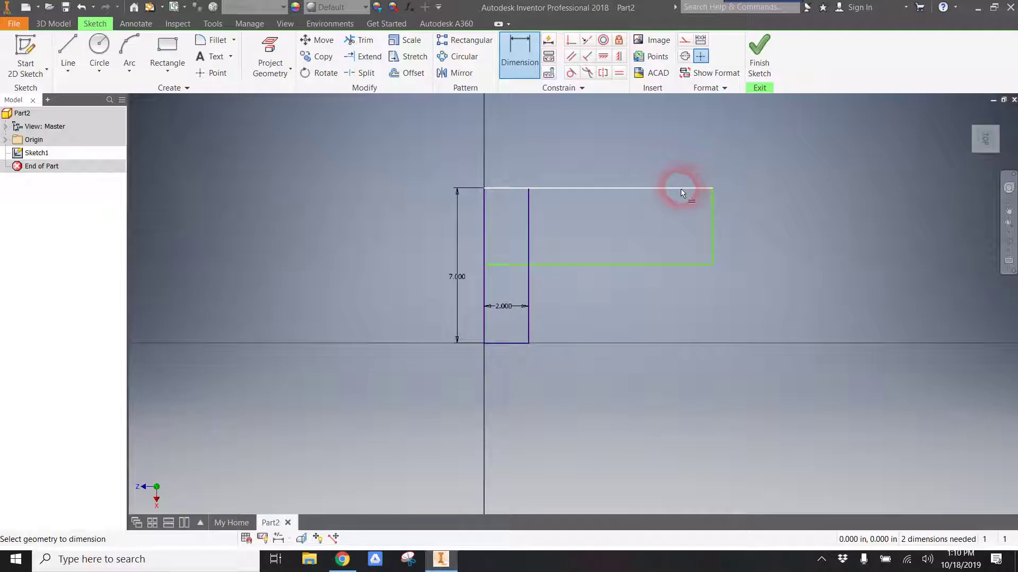
click(682, 188)
click(659, 265)
click(670, 227)
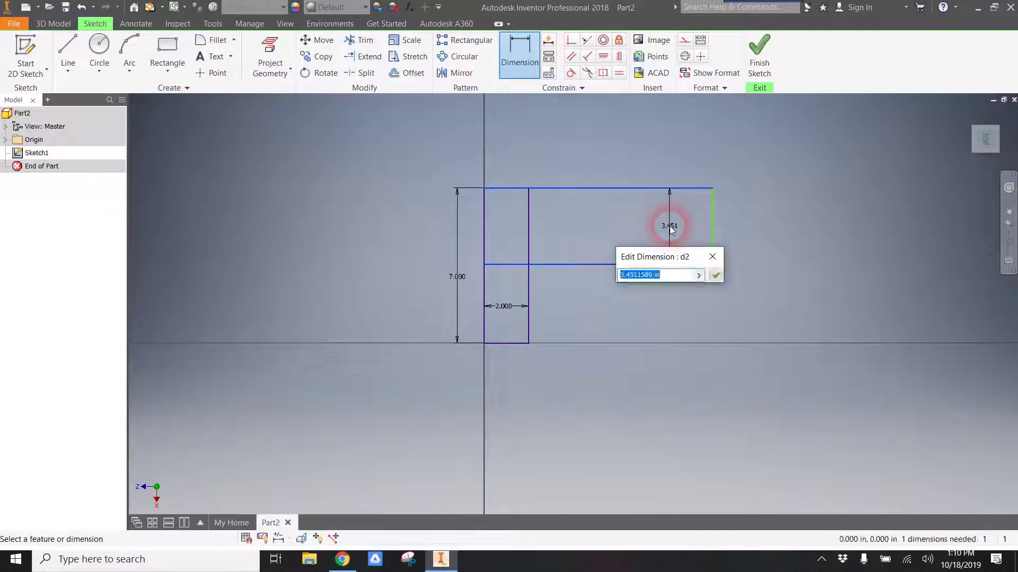
text(2)
key(Return)
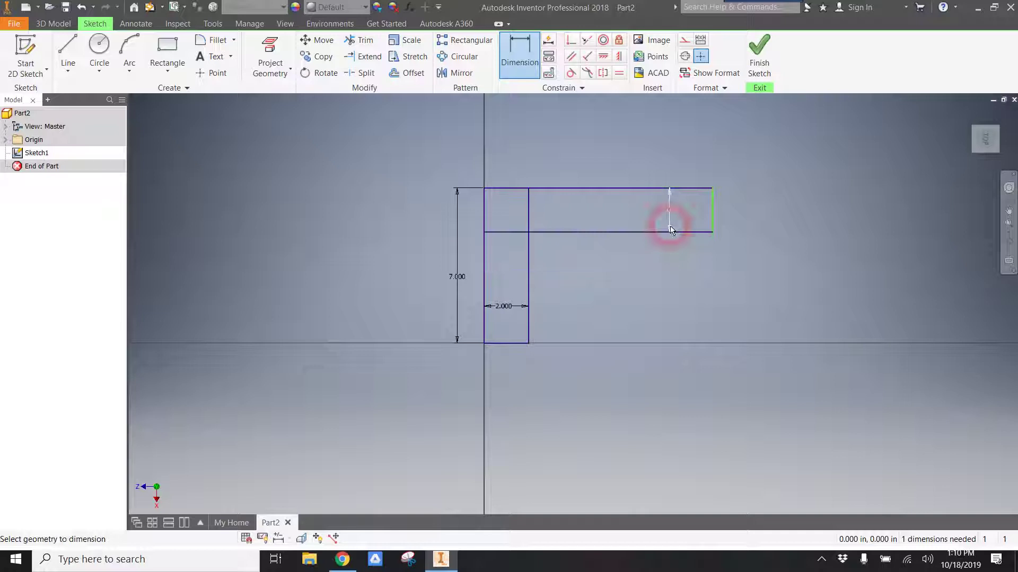
click(670, 228)
click(713, 199)
click(484, 211)
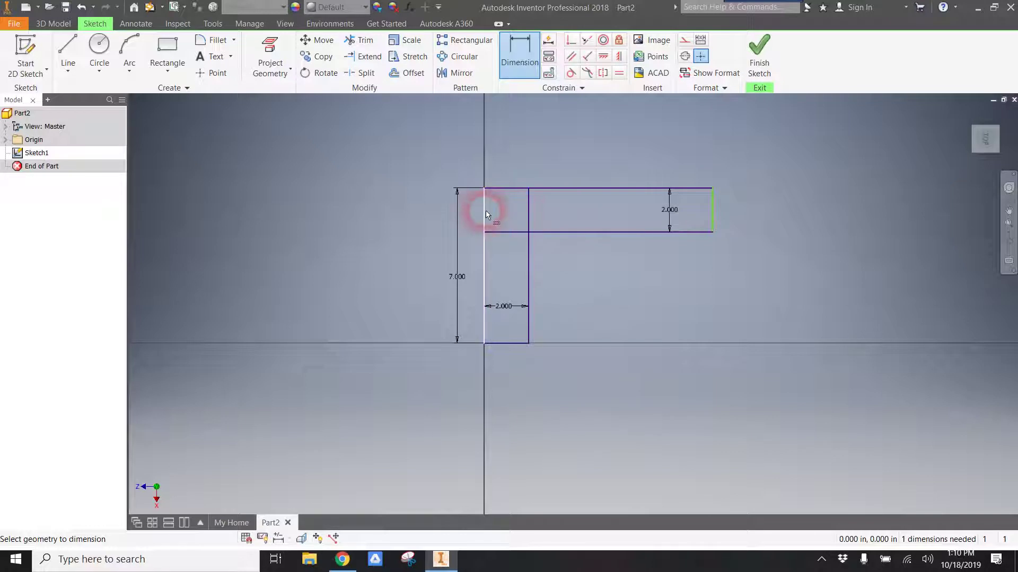
click(598, 170)
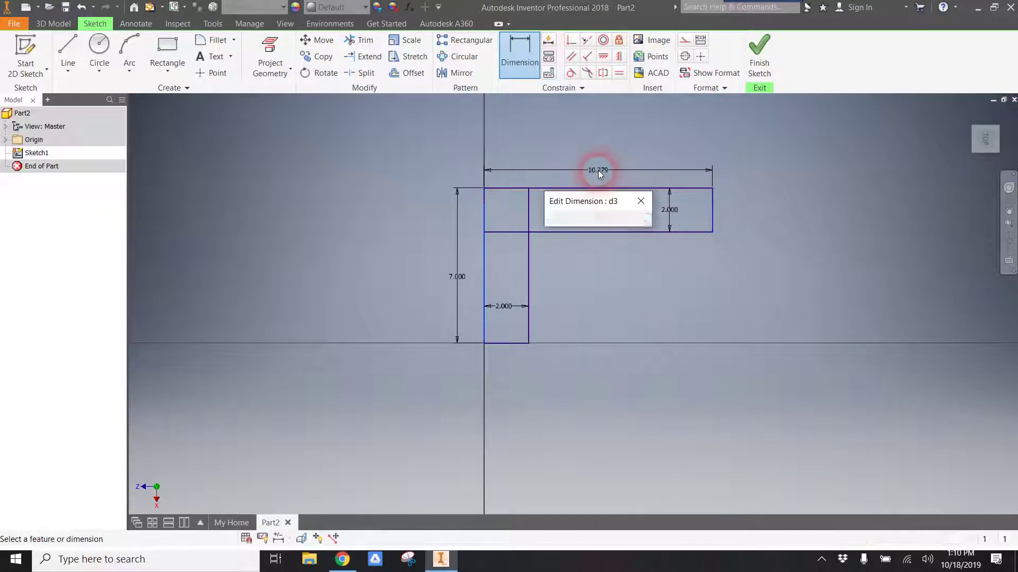
text(9)
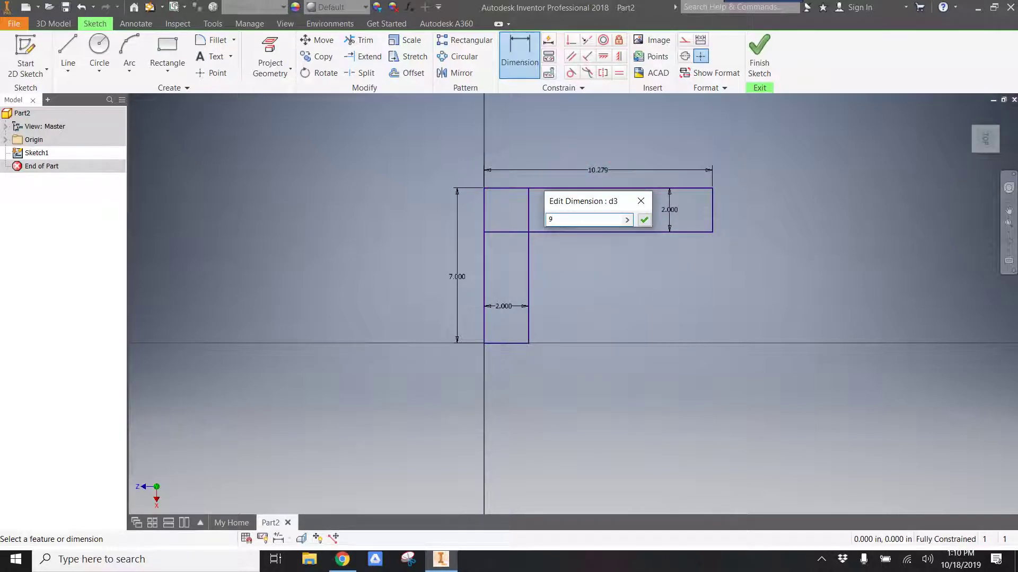
key(Return)
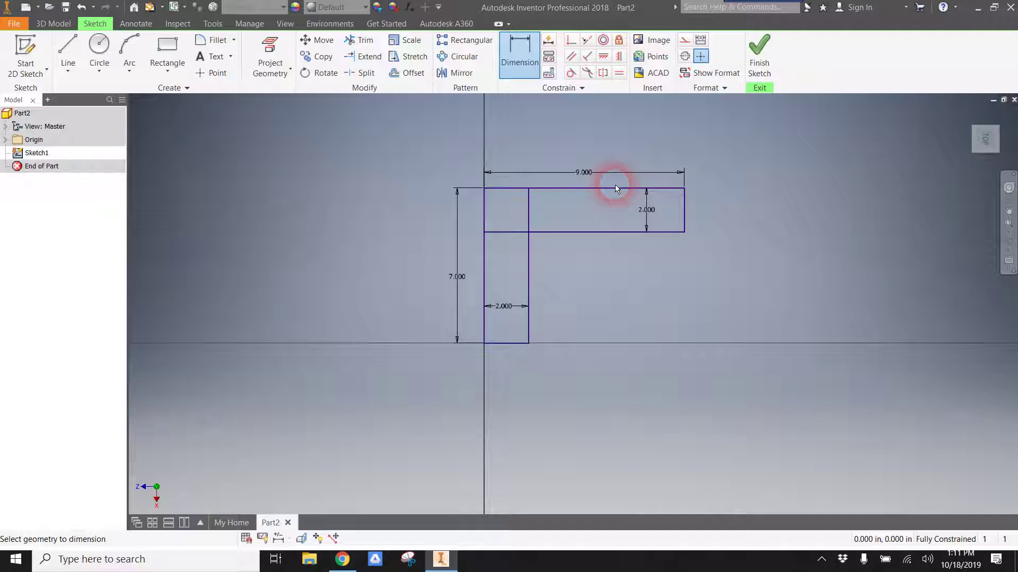
key(Escape)
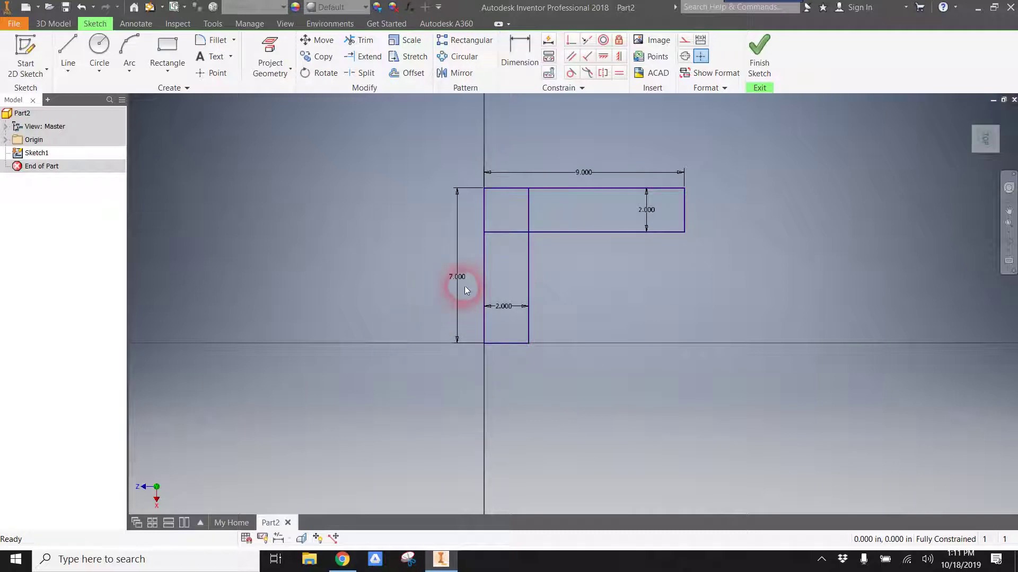
Step: Change the 7.000 height dimension to 6 and finish the sketch
double_click(459, 278)
text(6)
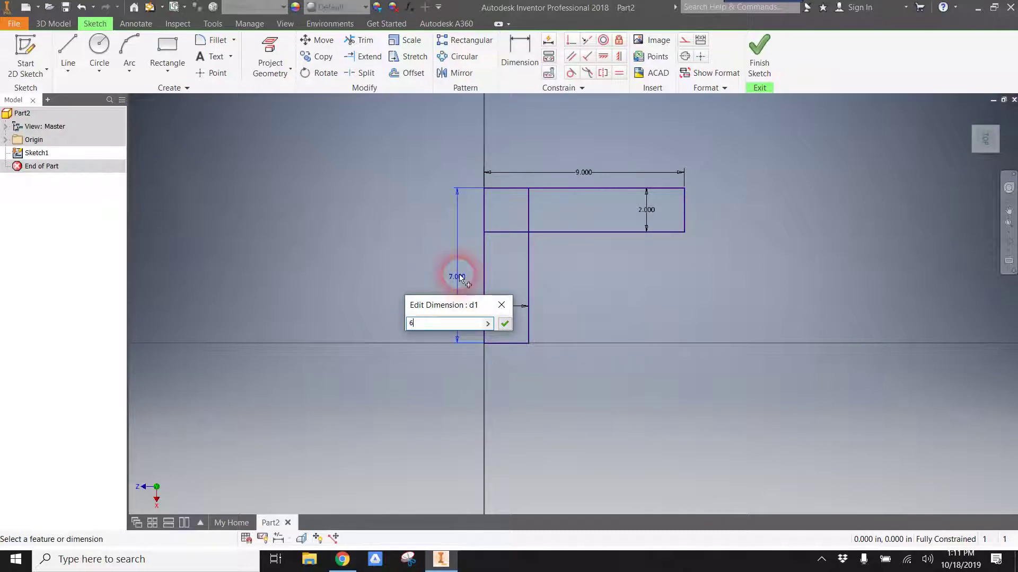
key(Return)
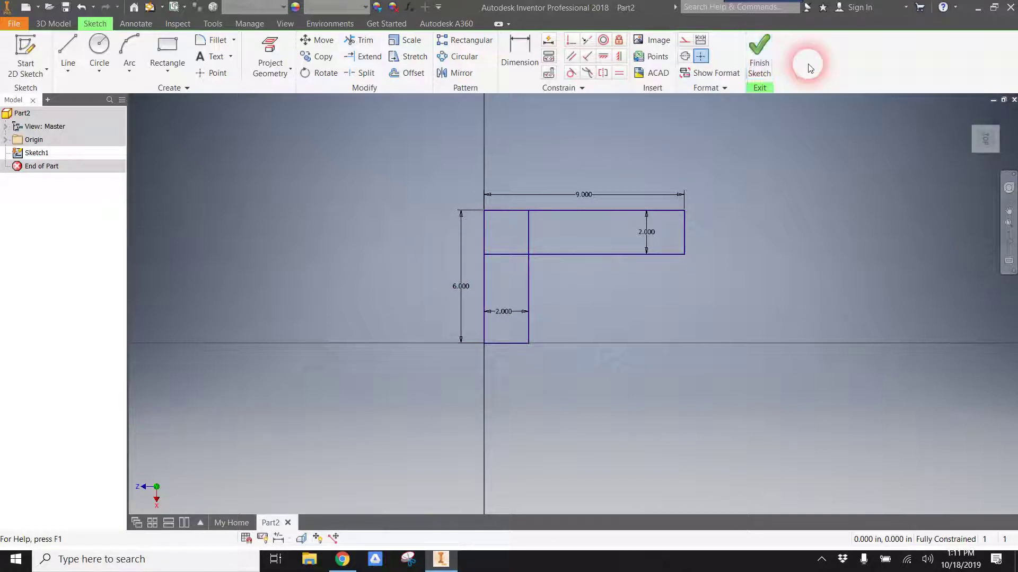
click(754, 59)
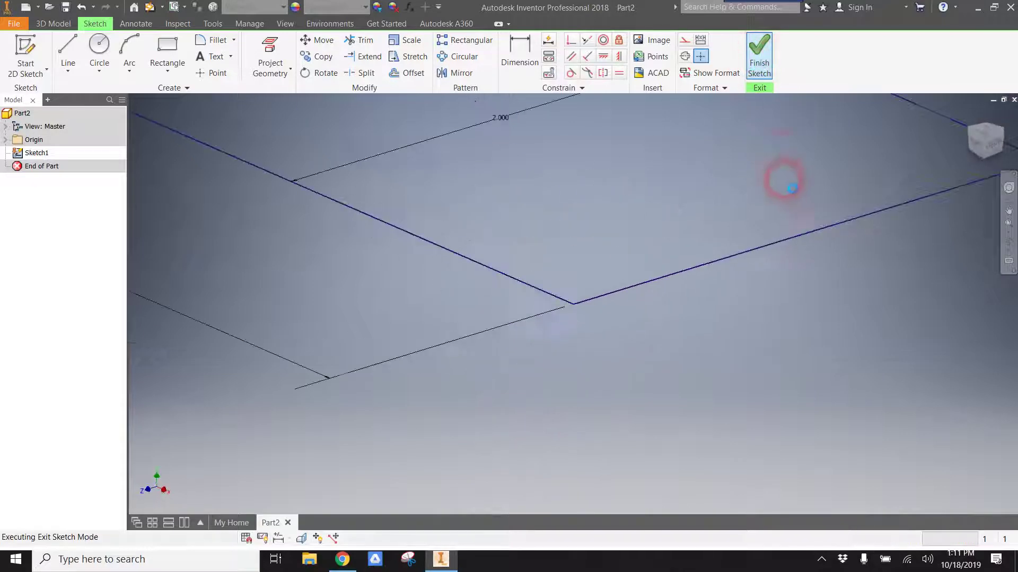
Step: Extrude the L profile, selecting both the top strip and lower arm regions
middle_drag(774, 171, 549, 424)
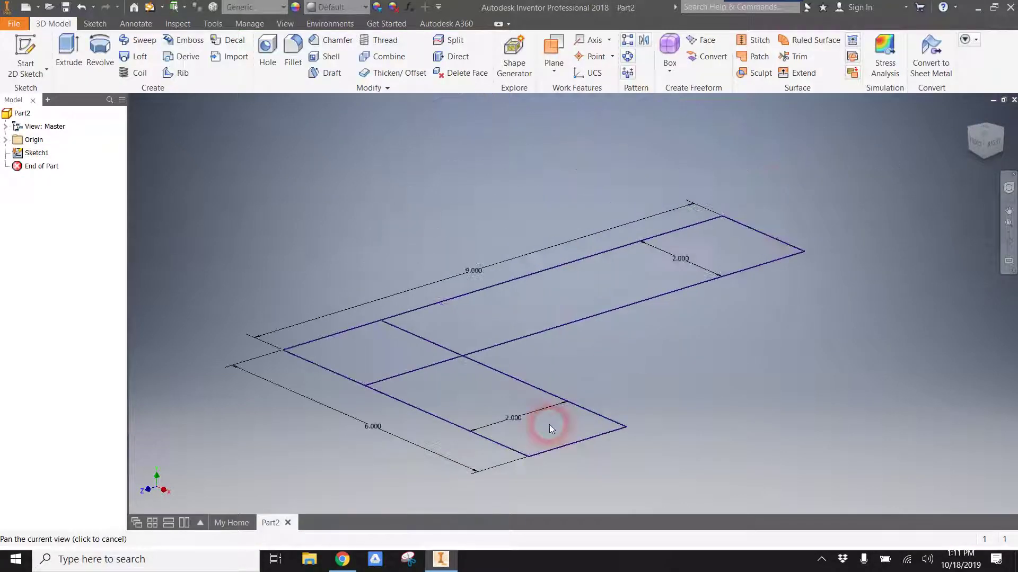
click(68, 53)
click(596, 307)
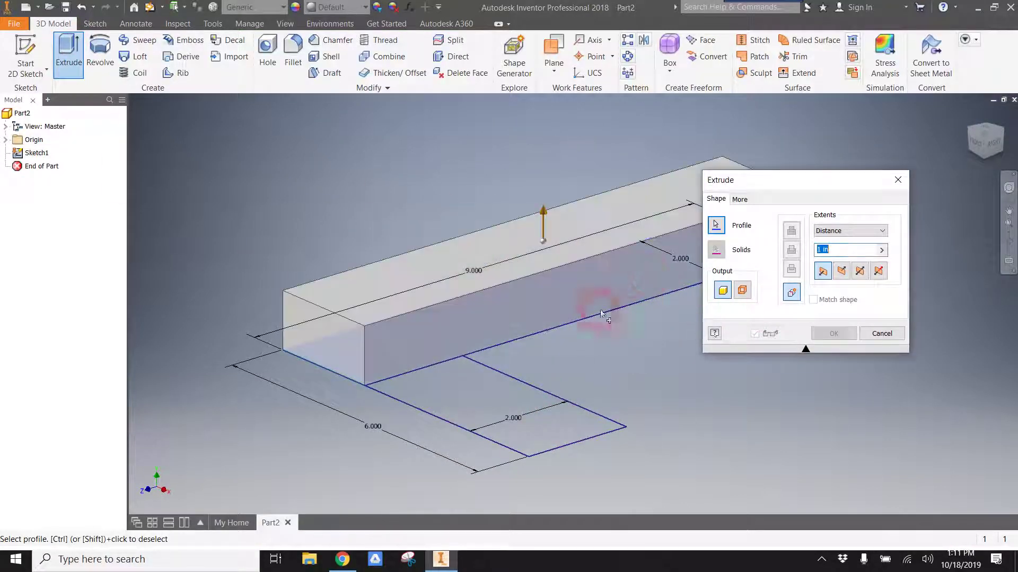
click(484, 411)
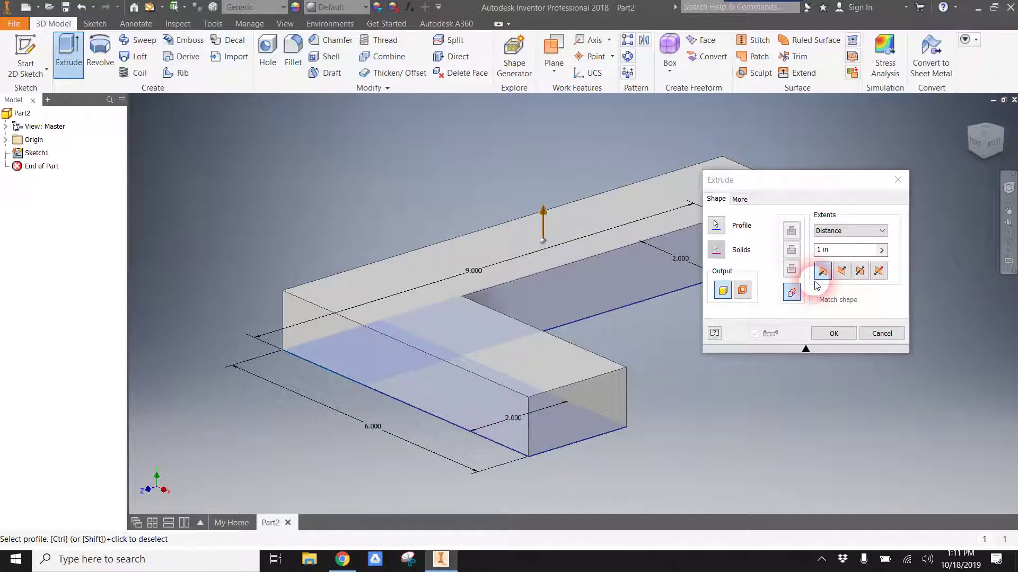
click(835, 250)
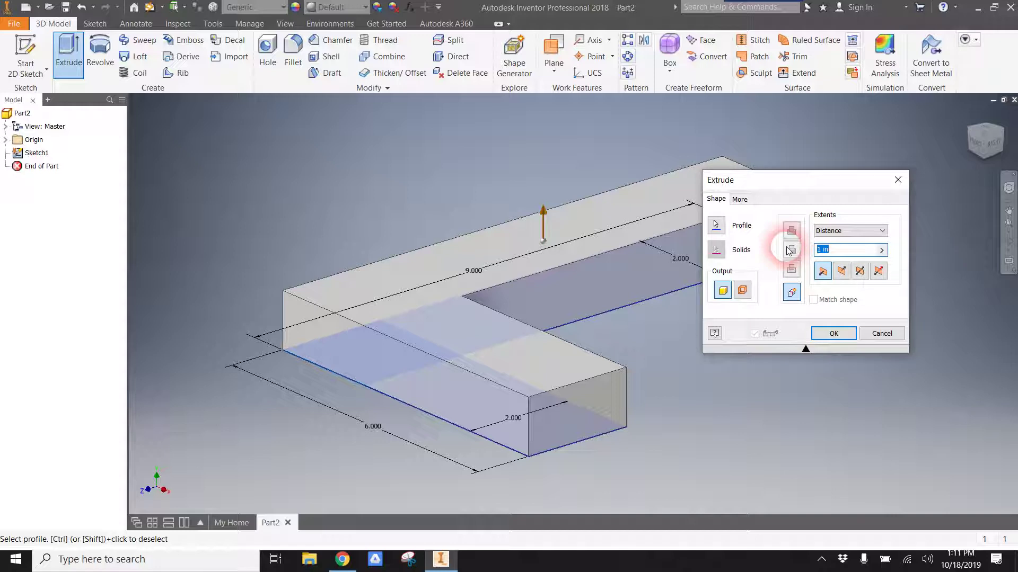
Step: Confirm the extrusion distance and fit the L-shaped solid in the home view
text(10)
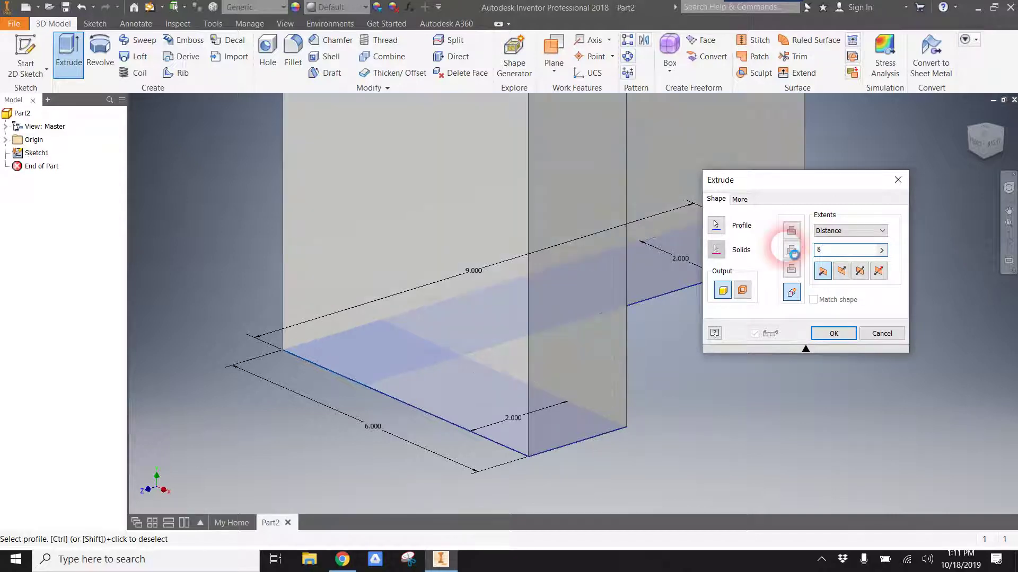
key(Return)
scroll(868, 216, down, 5)
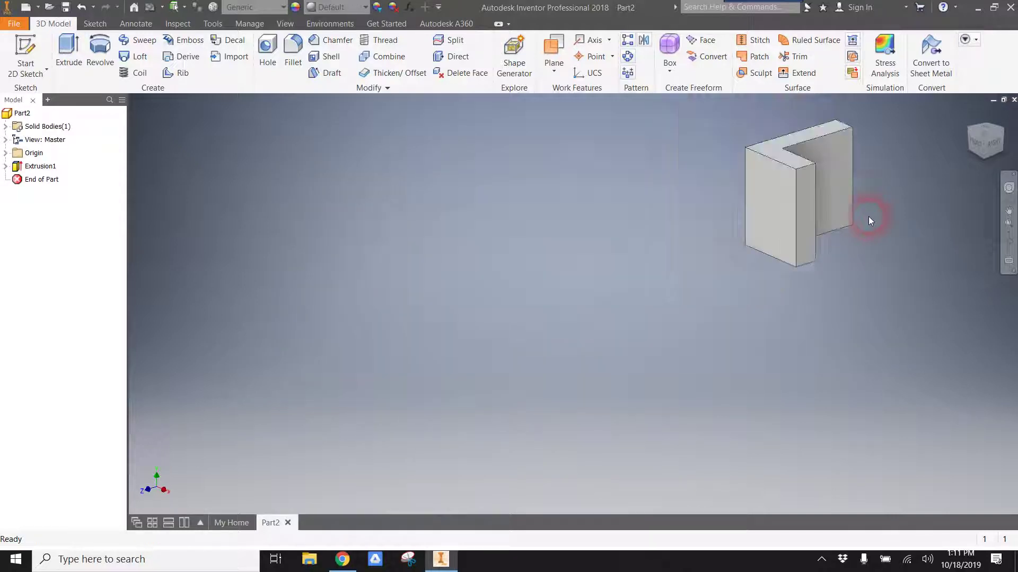
click(973, 137)
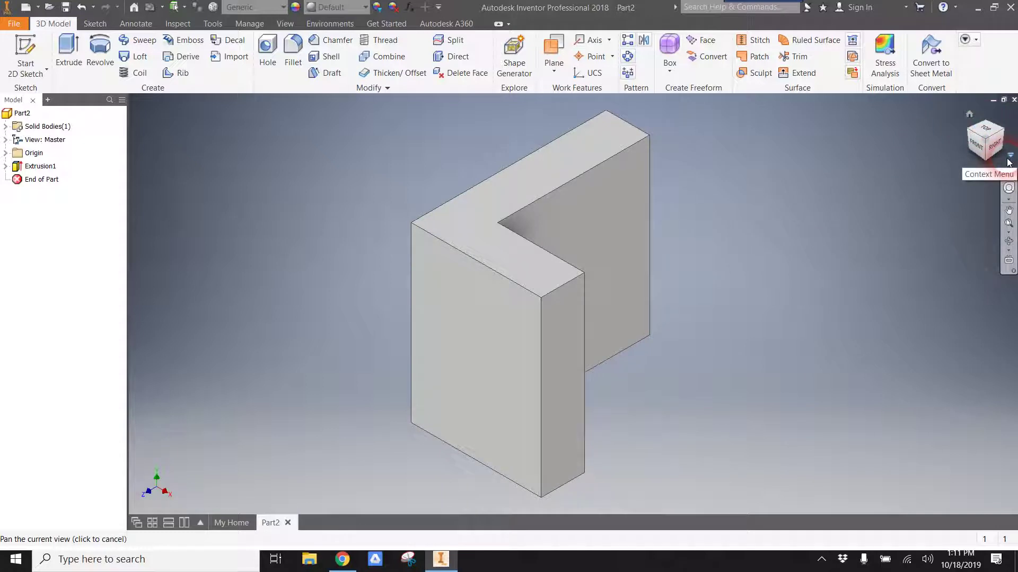
Step: Orbit the solid, then view its bottom face straight on with the L upright
mouse_move(987, 139)
mouse_down()
mouse_move(972, 165)
mouse_move(978, 157)
mouse_up()
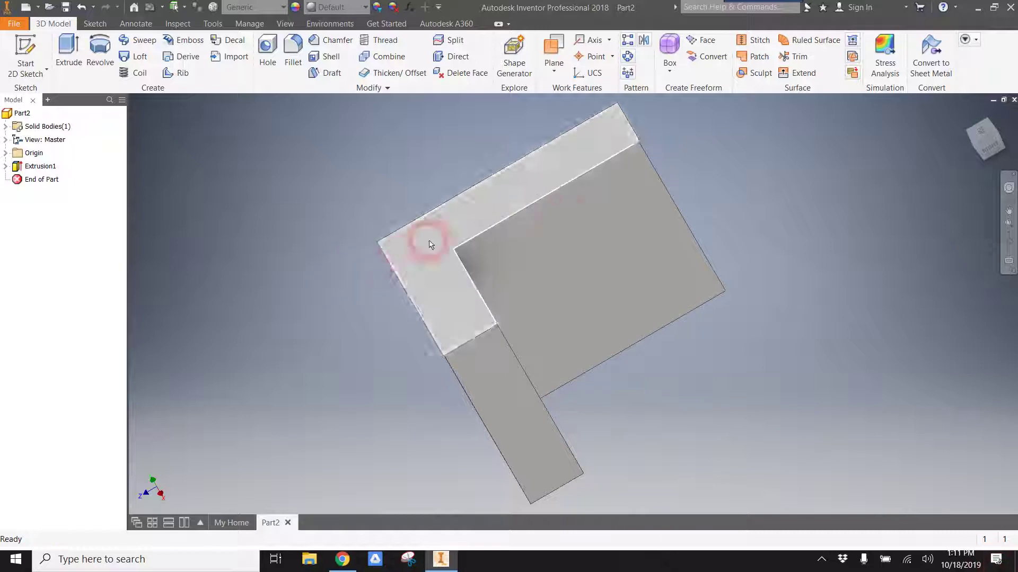
click(968, 147)
click(546, 288)
click(560, 272)
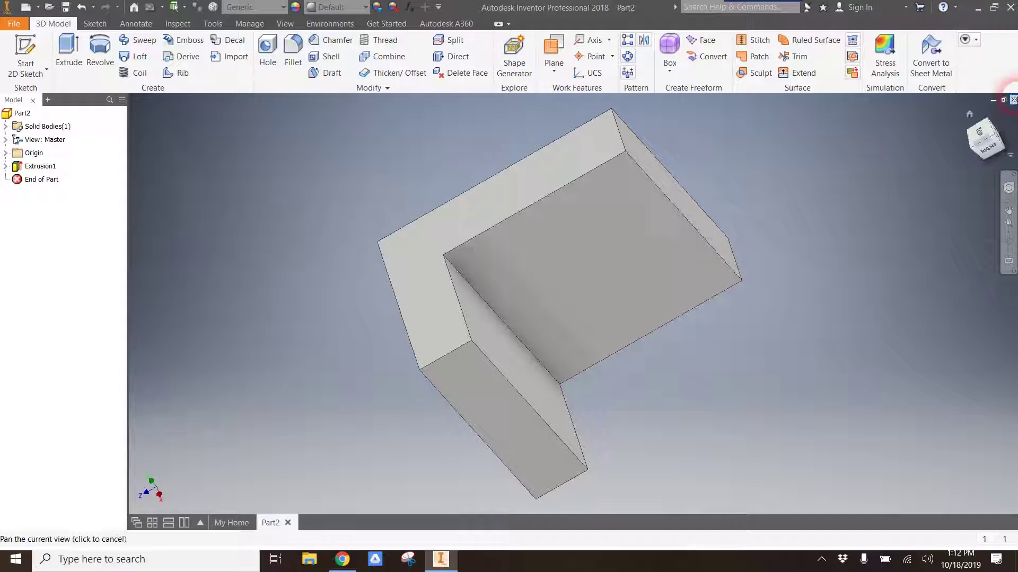
shift+middle_drag(573, 303, 561, 265)
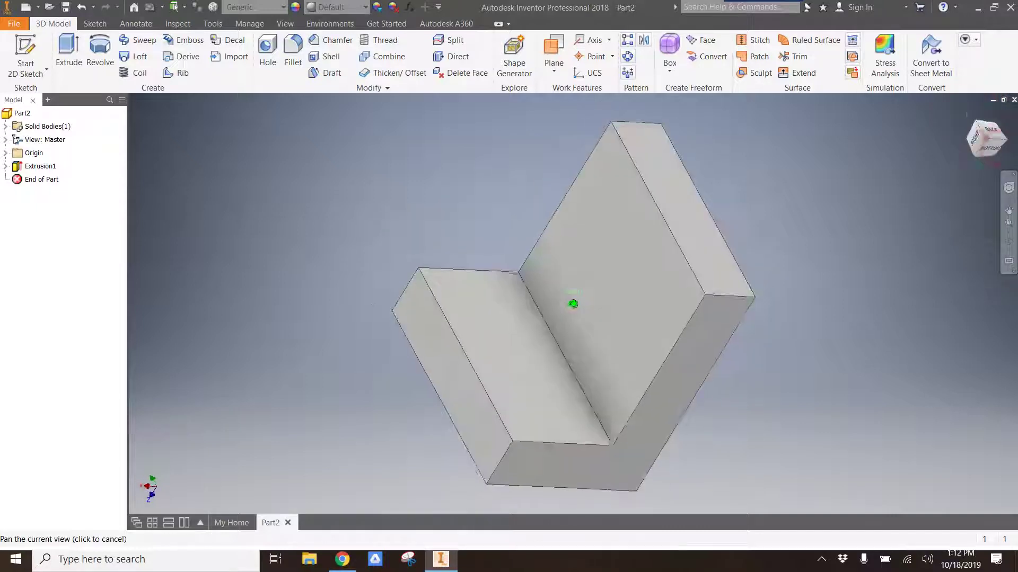
click(994, 152)
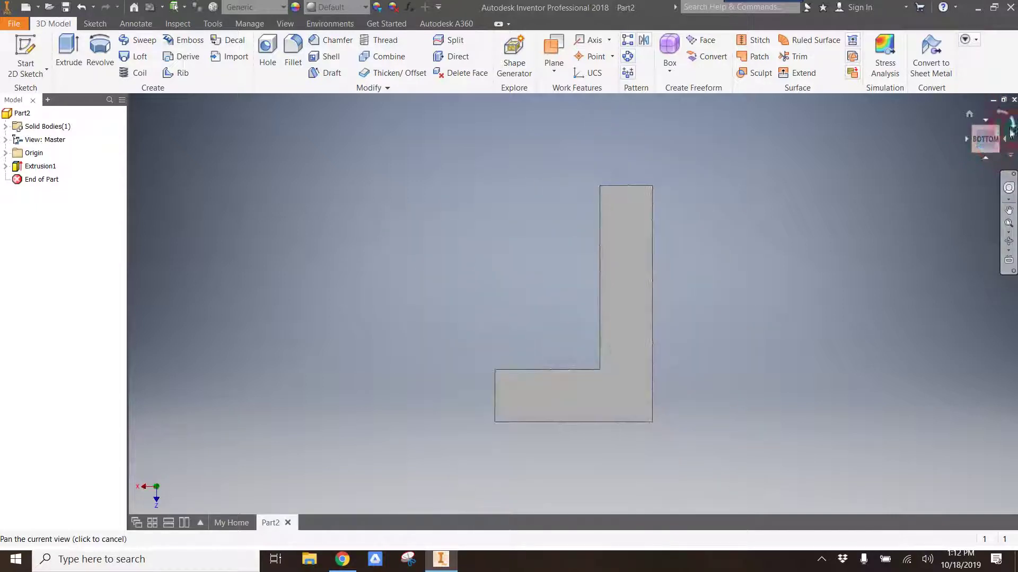
click(997, 154)
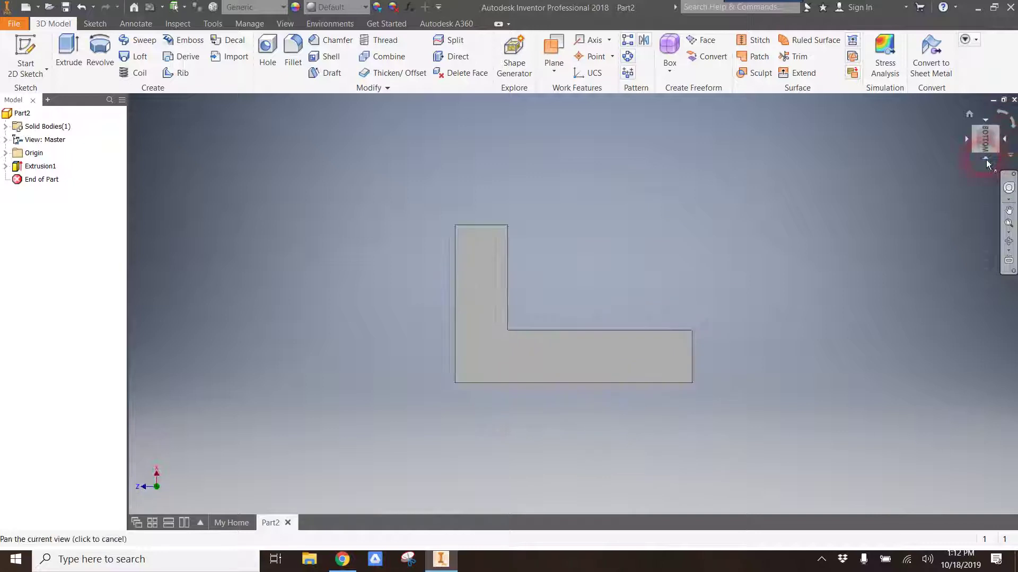
Step: Start a sketch on the L's bottom face and draw a diagonal line across the inner corner
click(21, 50)
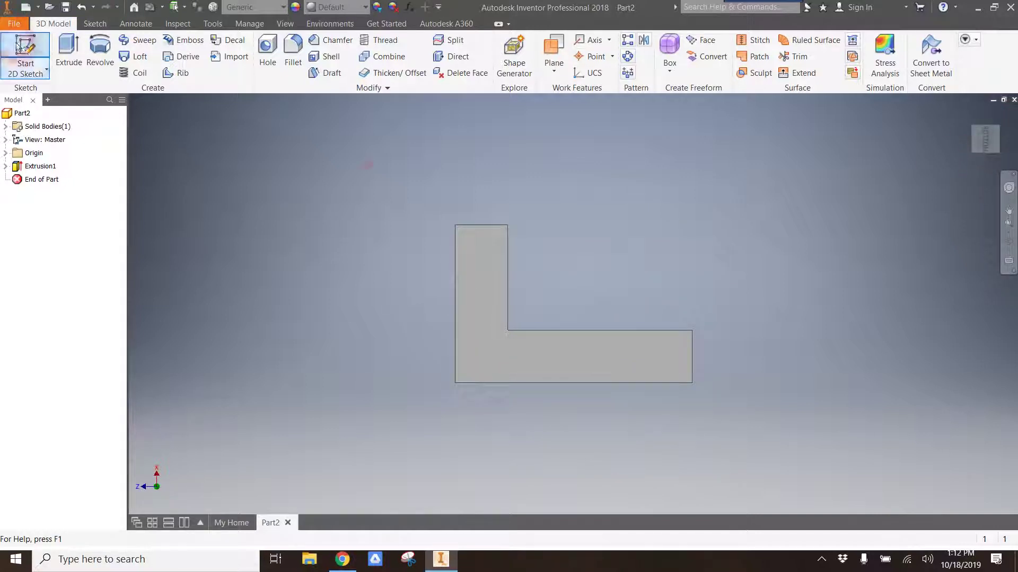
click(490, 283)
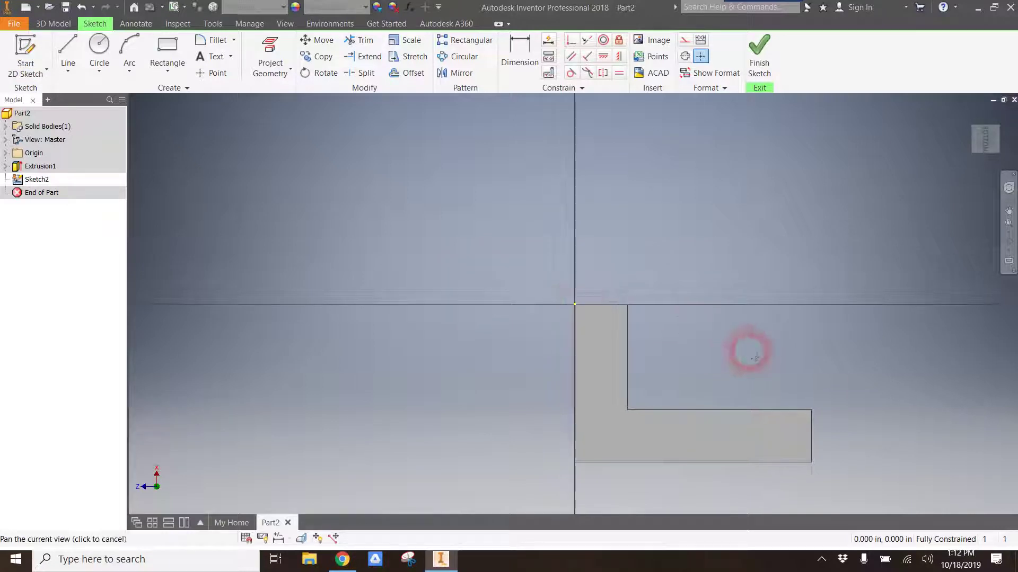
mouse_move(747, 349)
middle_down()
mouse_move(526, 318)
mouse_move(487, 302)
middle_up()
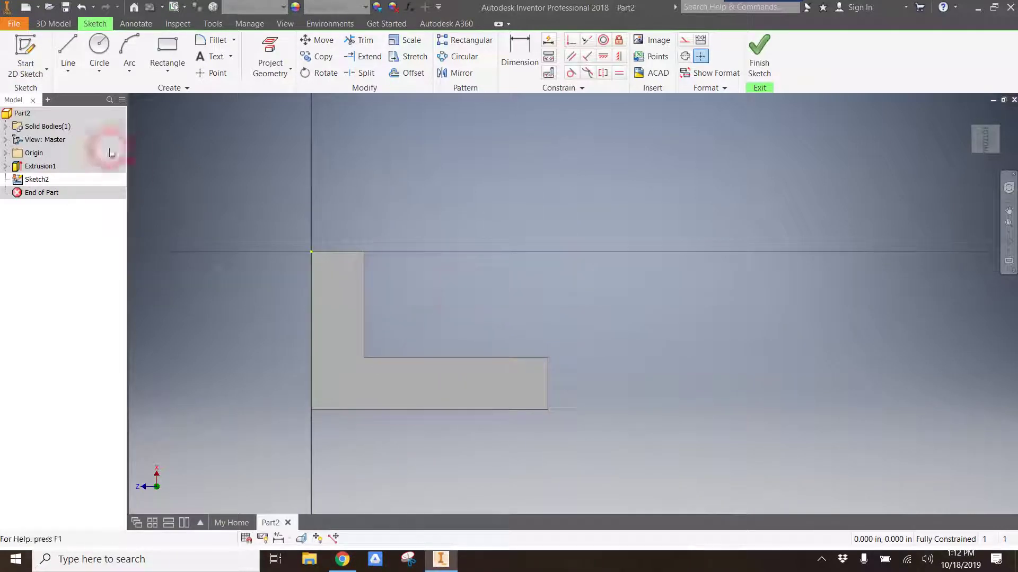
click(68, 53)
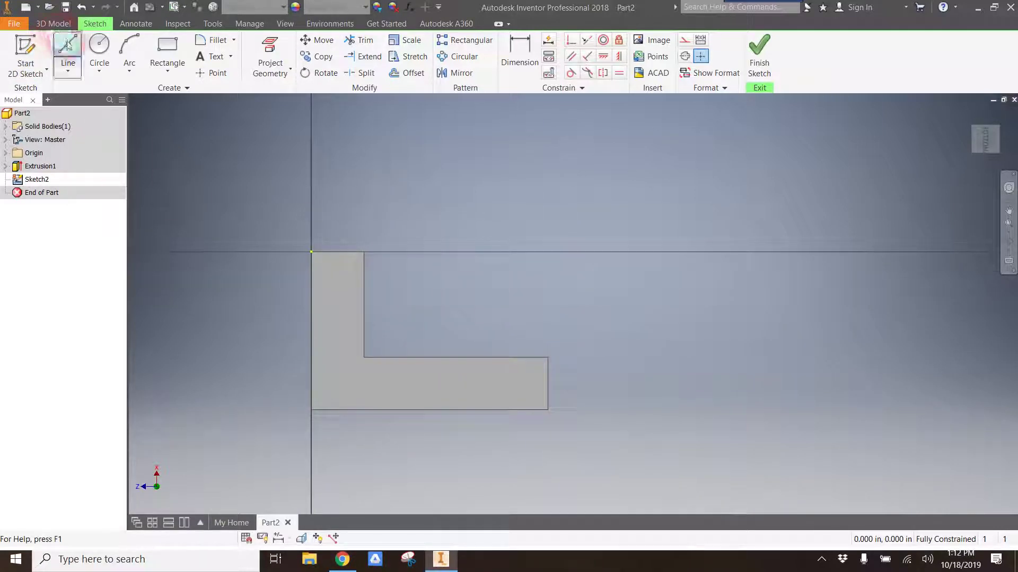
click(364, 252)
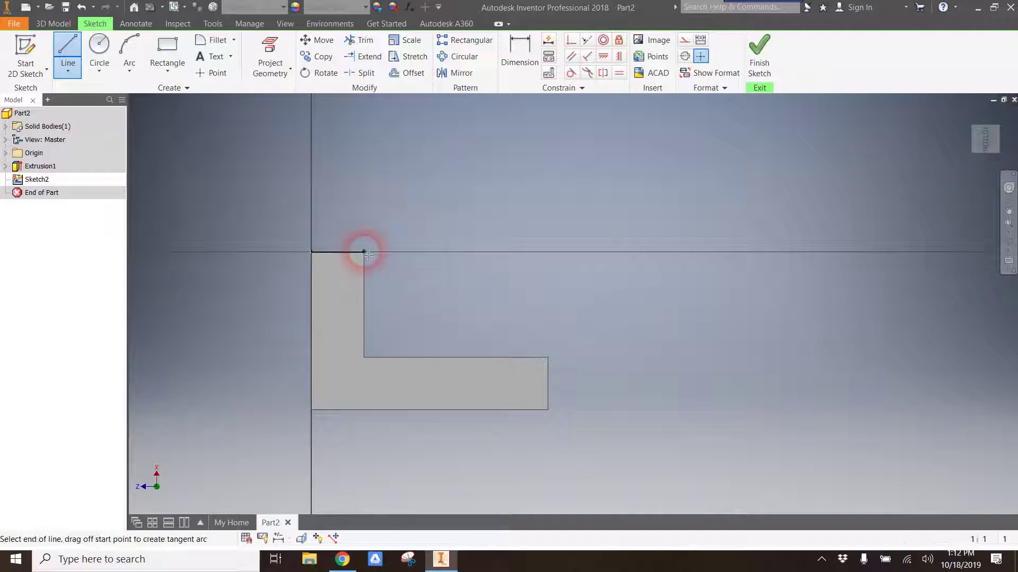
click(507, 358)
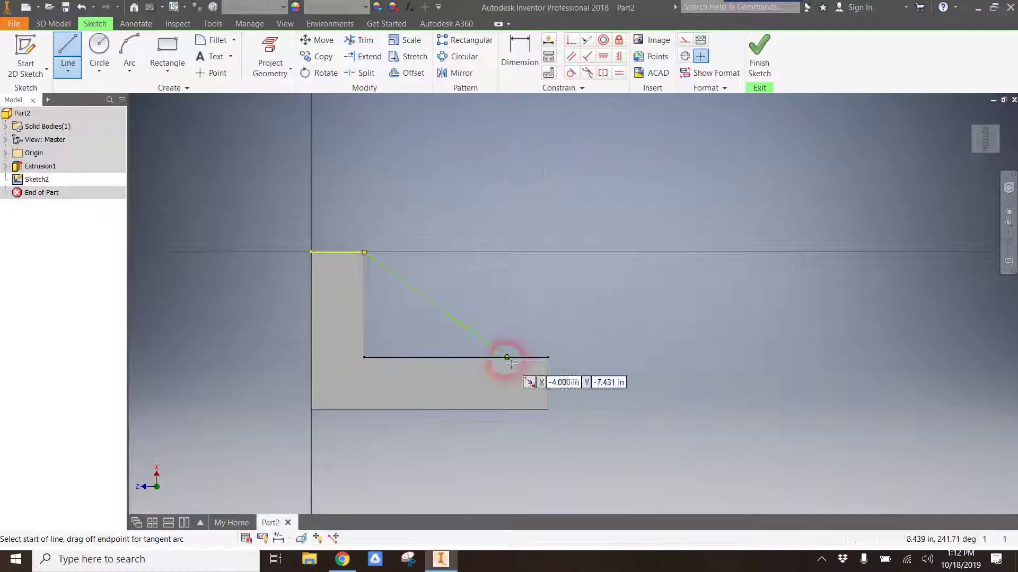
Step: Dimension the diagonal's end 2.000 in from the end of the bottom edge
click(519, 53)
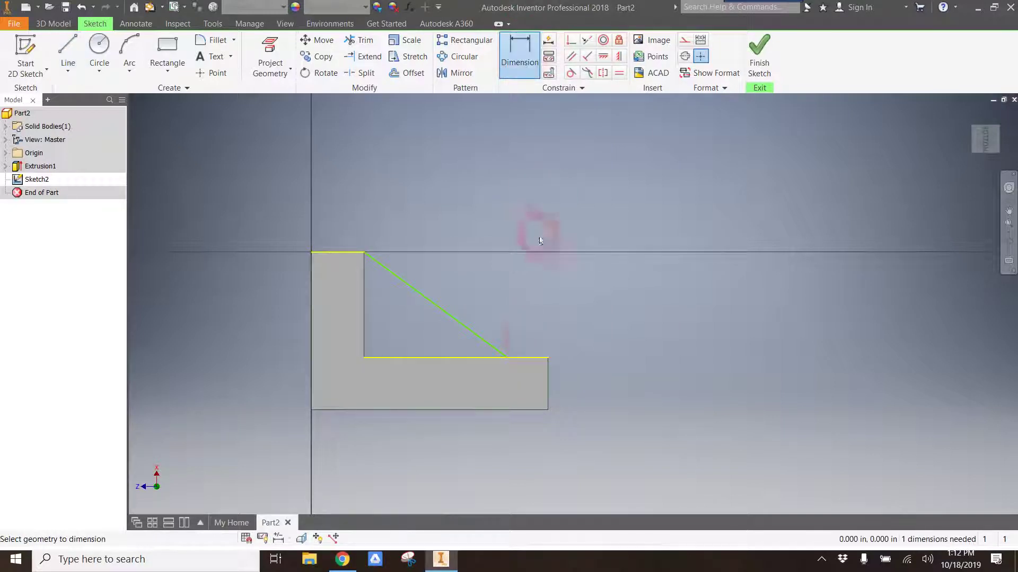
click(534, 358)
click(532, 348)
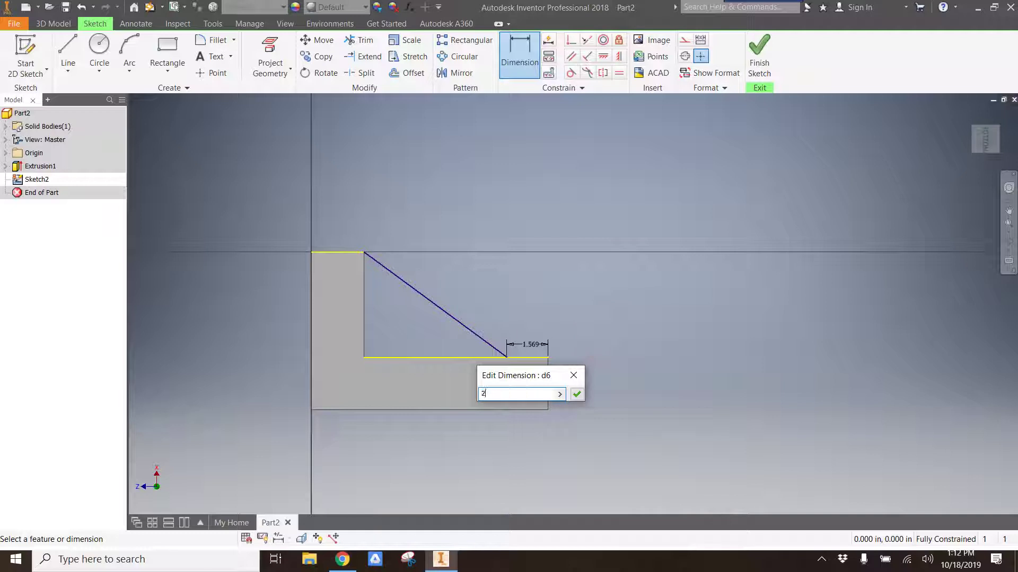
click(607, 339)
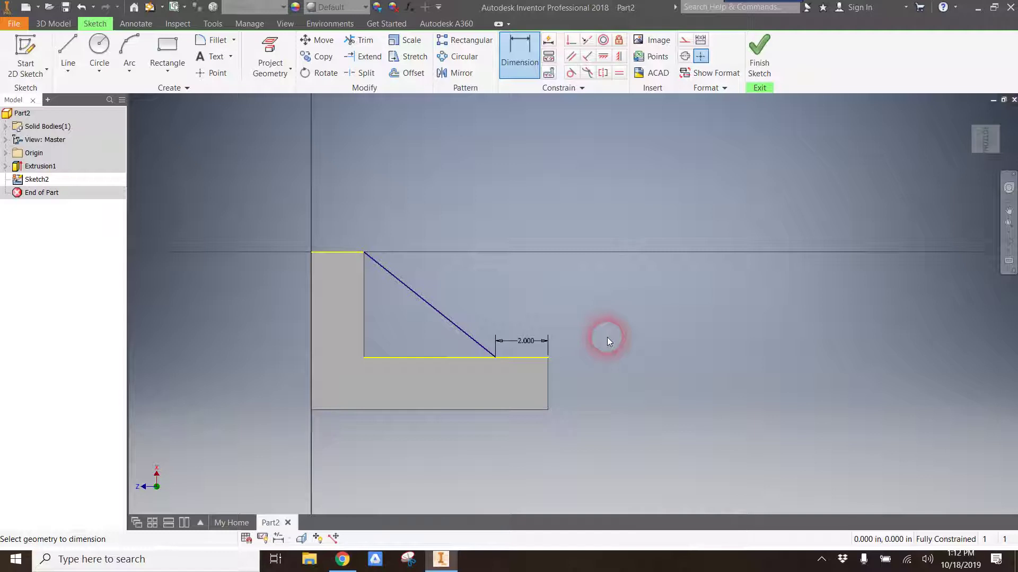
mouse_move(17, 180)
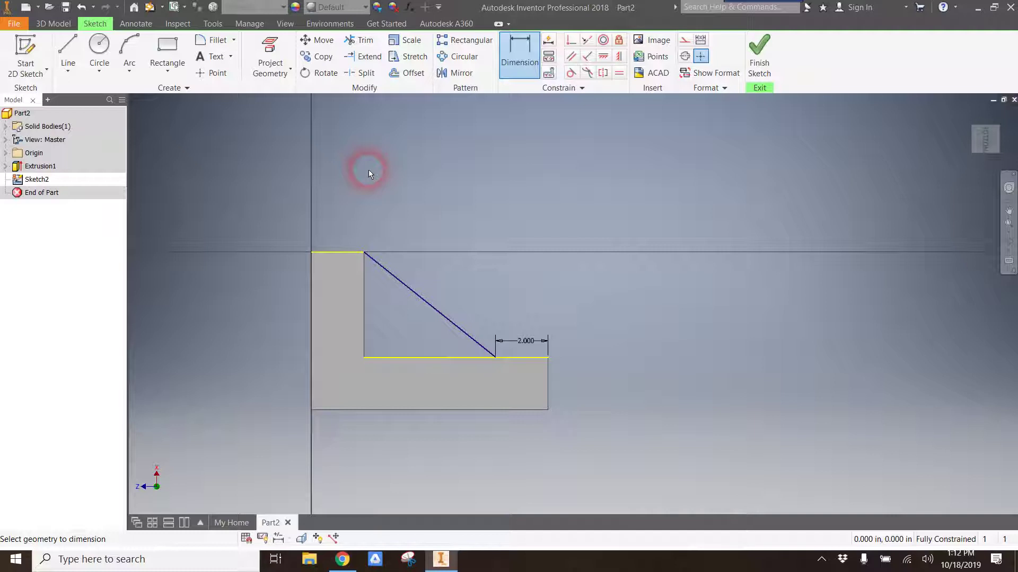
click(66, 48)
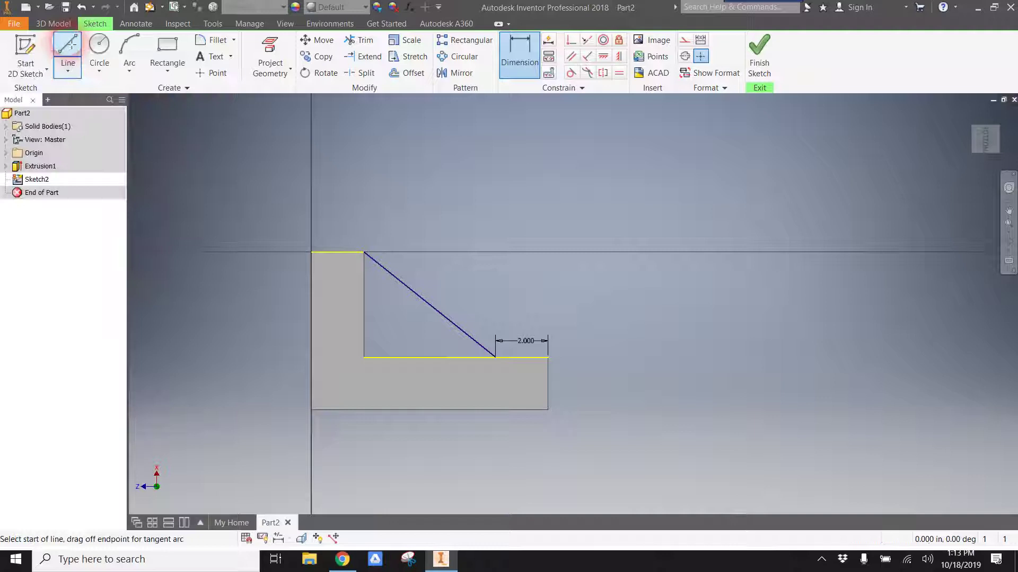
Step: Add vertical and bottom lines closing the triangle at the inner corner, then finish the sketch
click(365, 253)
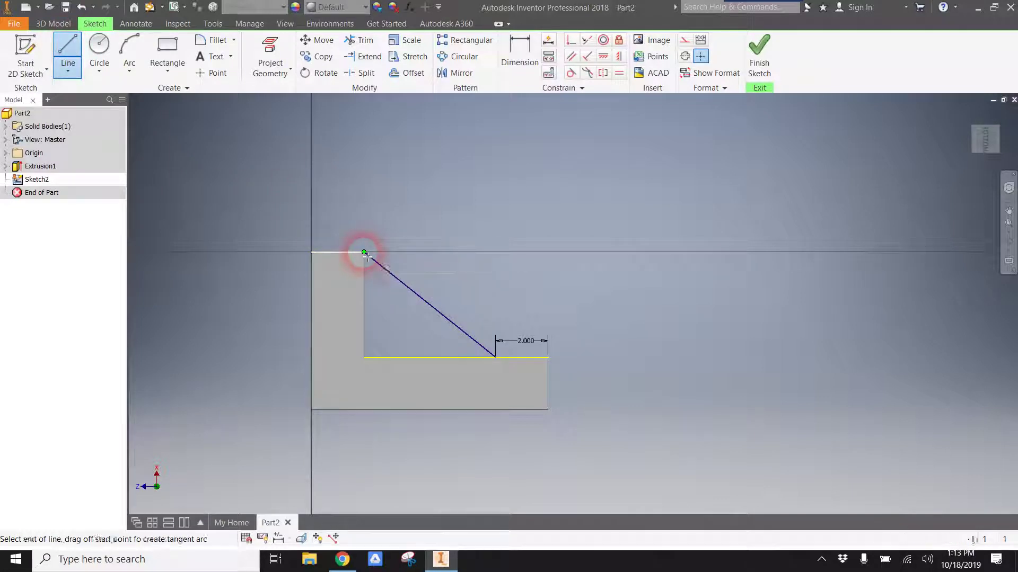
double_click(364, 357)
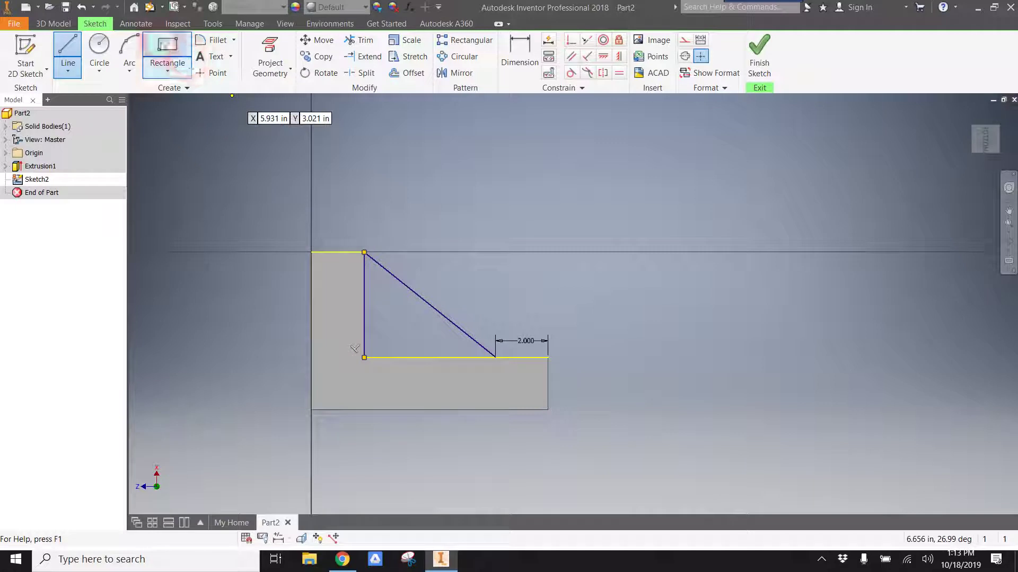
click(364, 358)
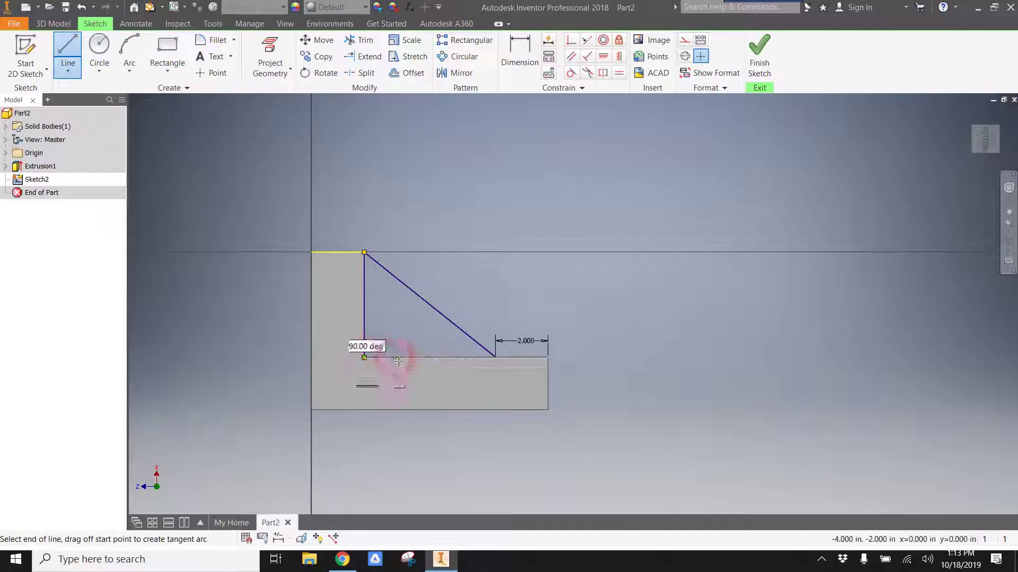
double_click(496, 358)
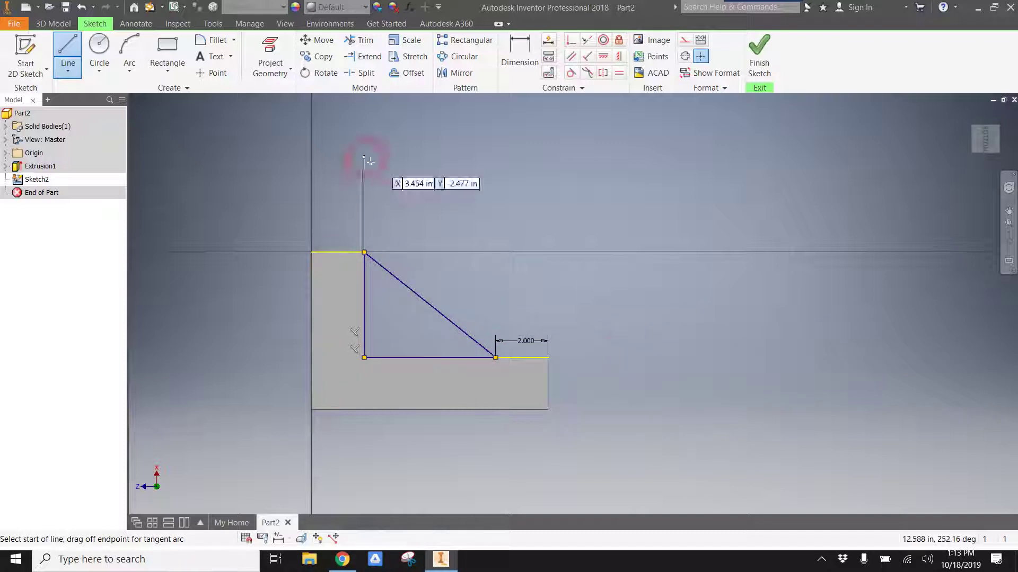
click(764, 58)
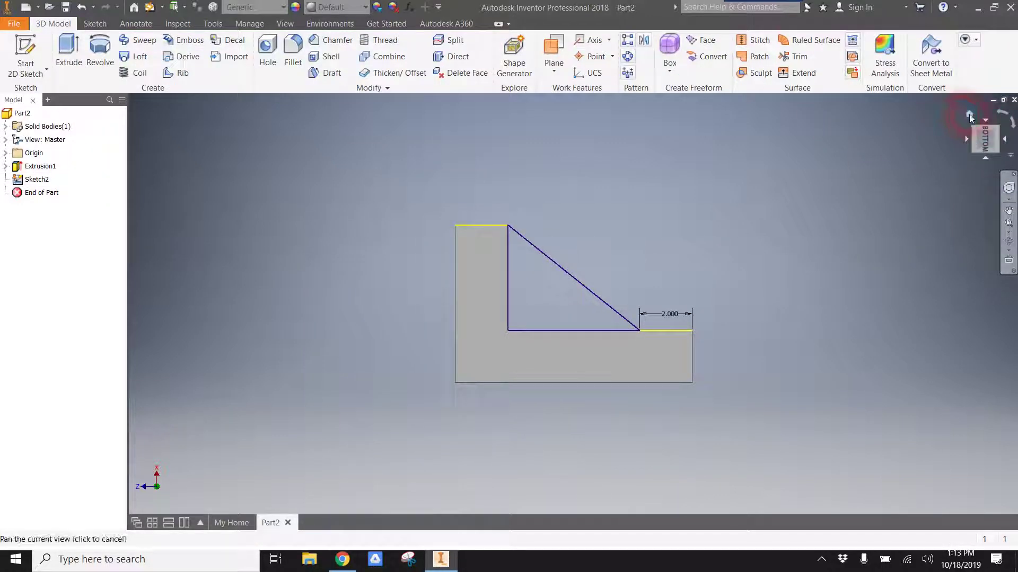
click(969, 115)
Step: Extrude the triangle 6 in with the direction flipped into the L's inner corner
mouse_move(981, 154)
mouse_down()
mouse_move(996, 175)
mouse_move(987, 189)
mouse_up()
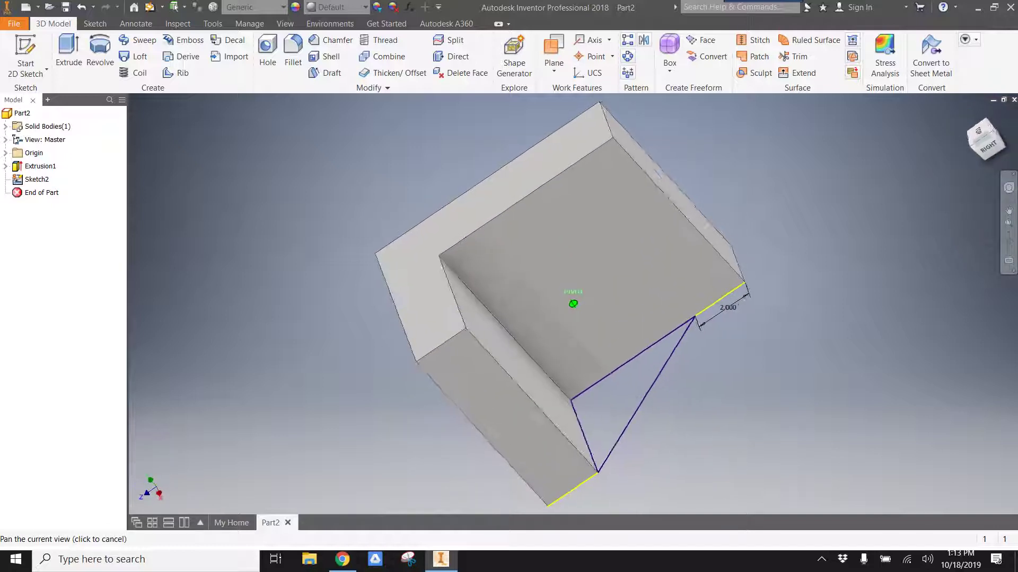
click(67, 53)
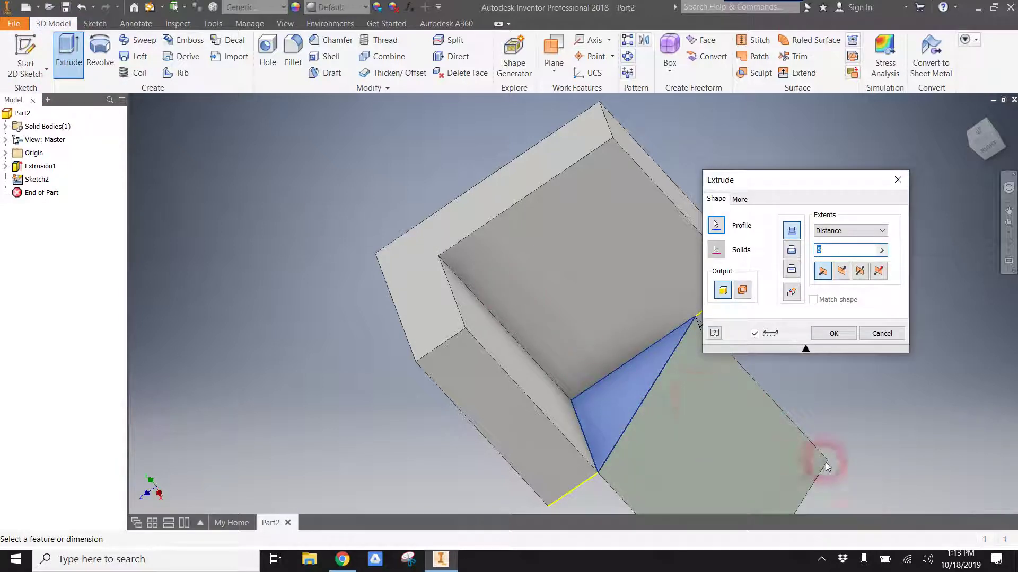
click(842, 272)
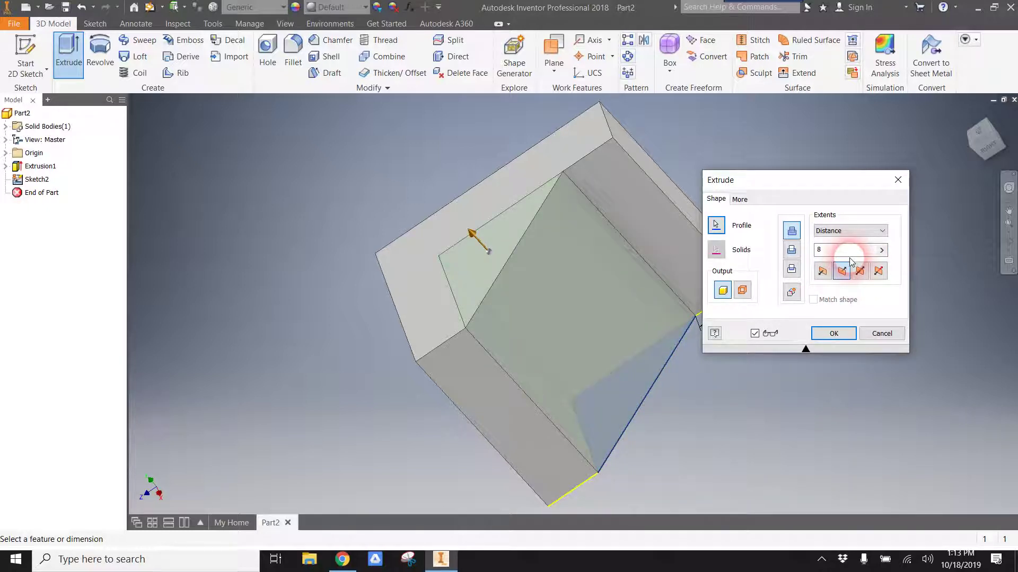
double_click(843, 250)
text(6)
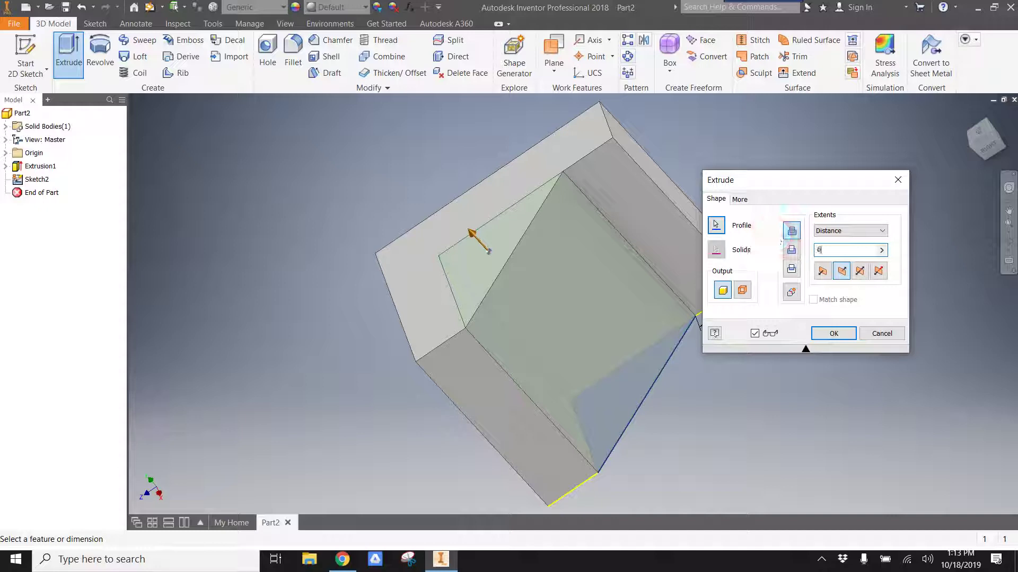
click(776, 239)
click(837, 334)
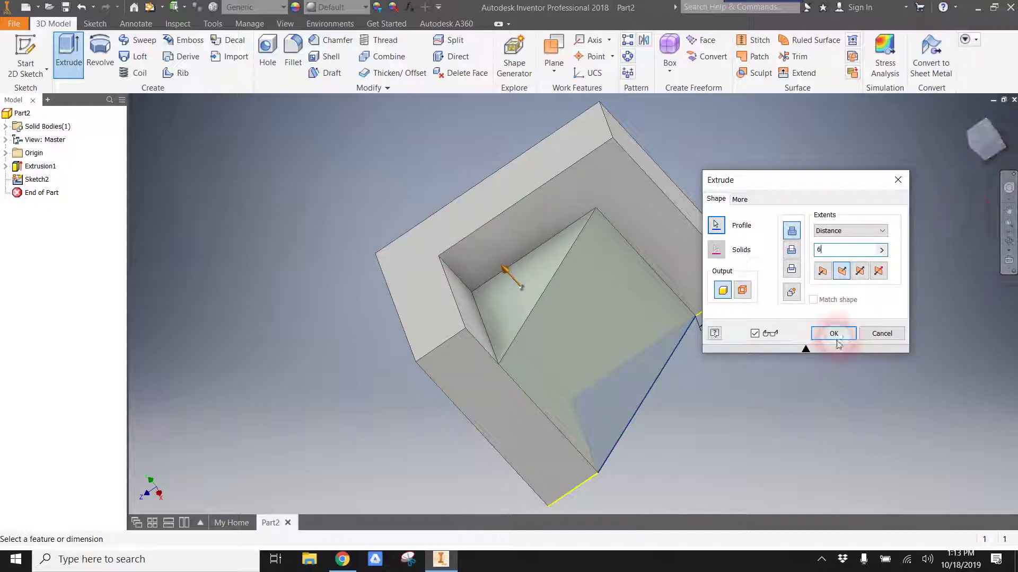
click(978, 150)
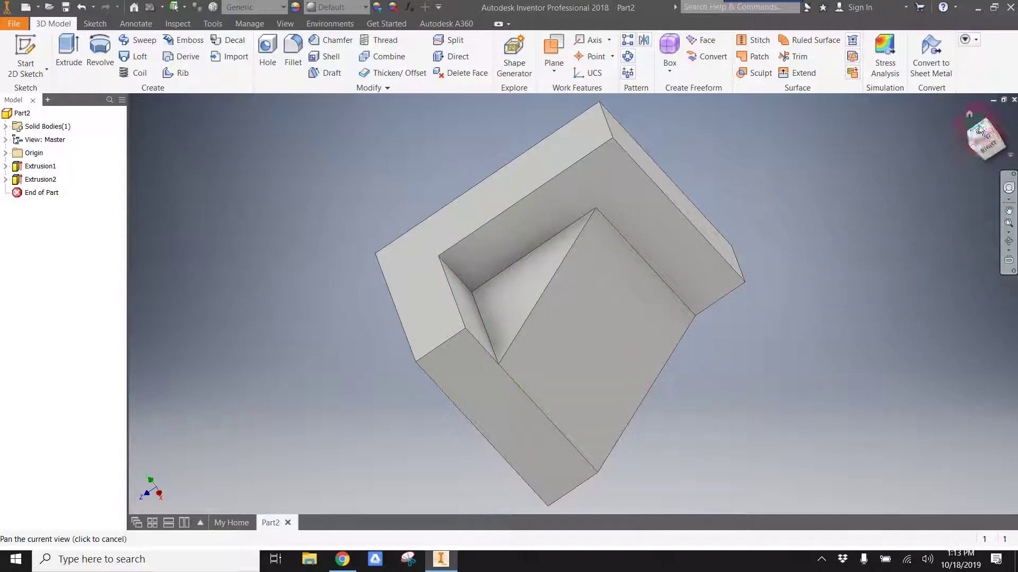
drag(981, 132, 996, 162)
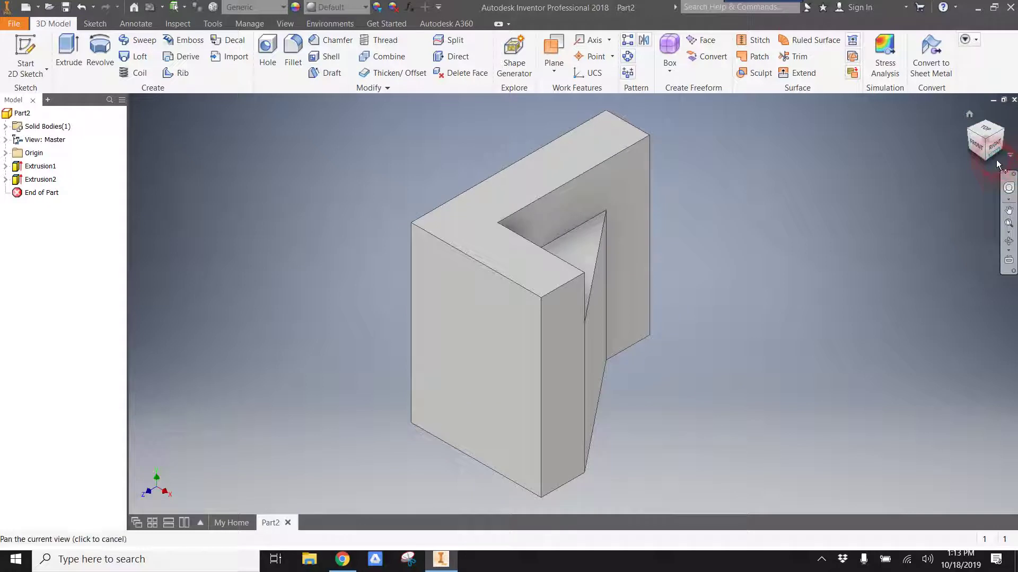
shift+middle_drag(573, 303, 551, 265)
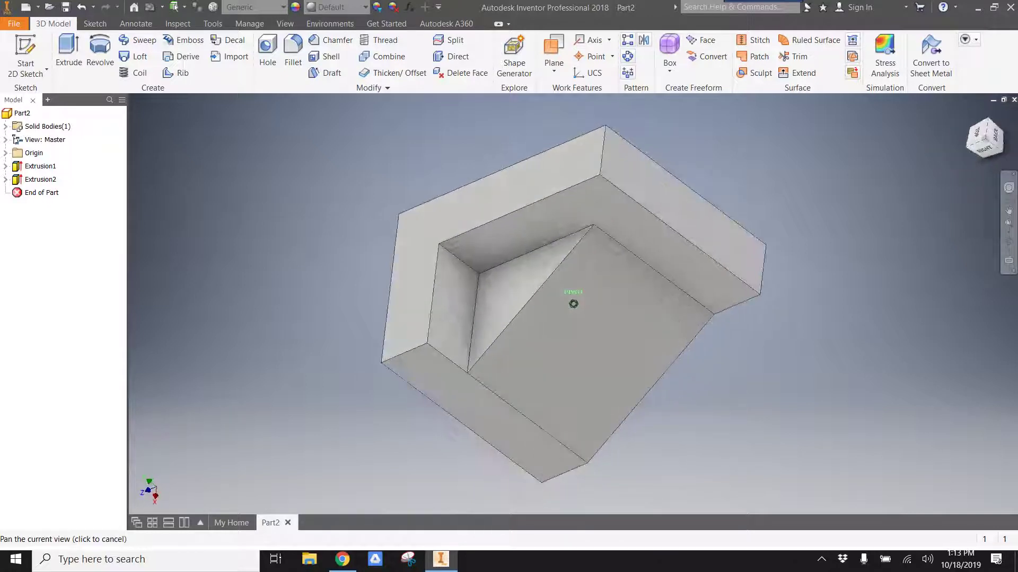
click(994, 160)
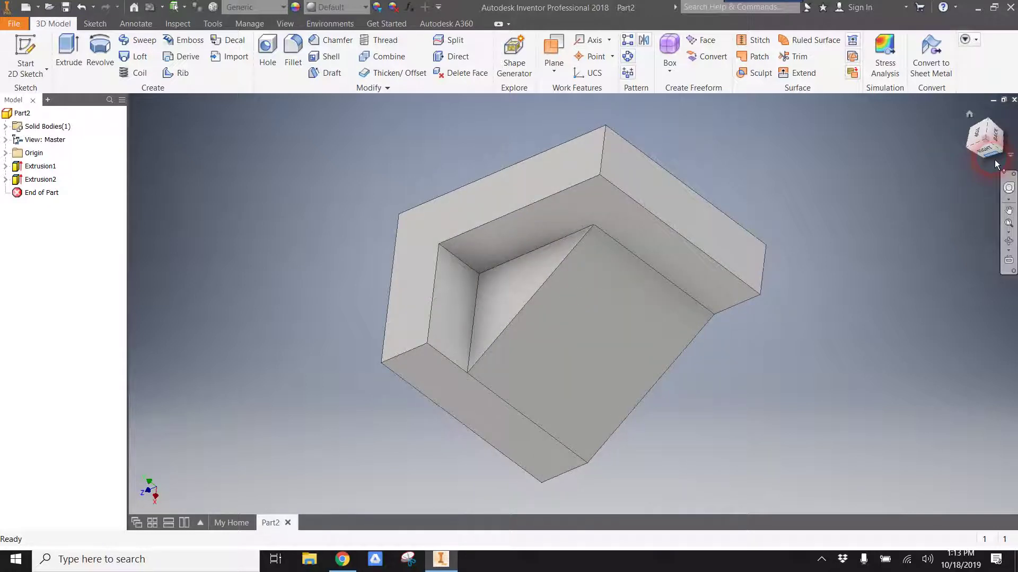